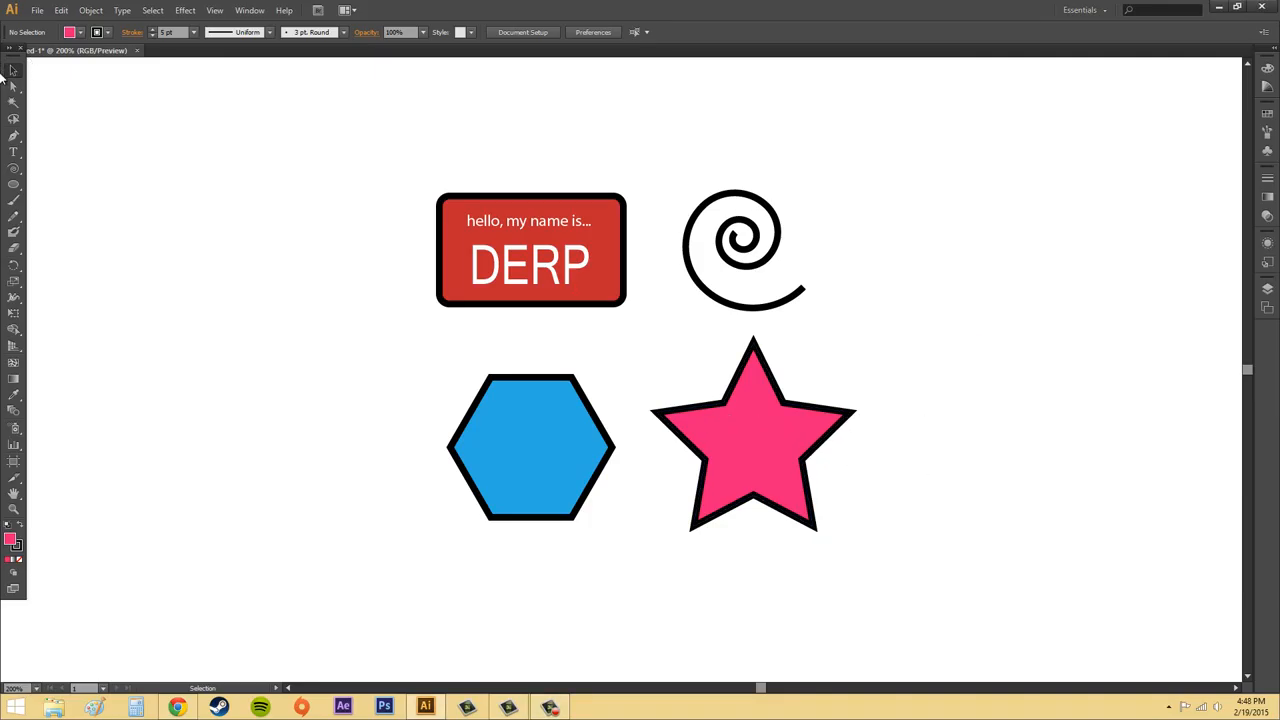
left_click(805, 493)
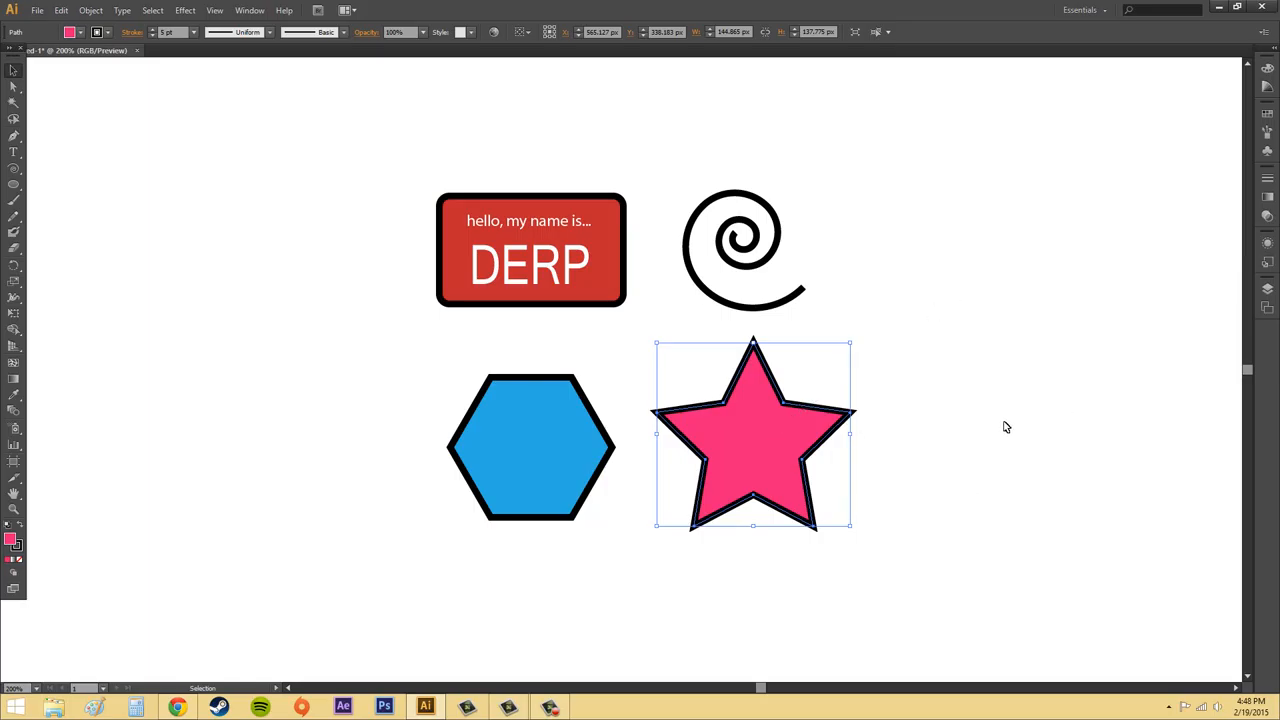
left_click(1014, 458)
left_click(749, 451)
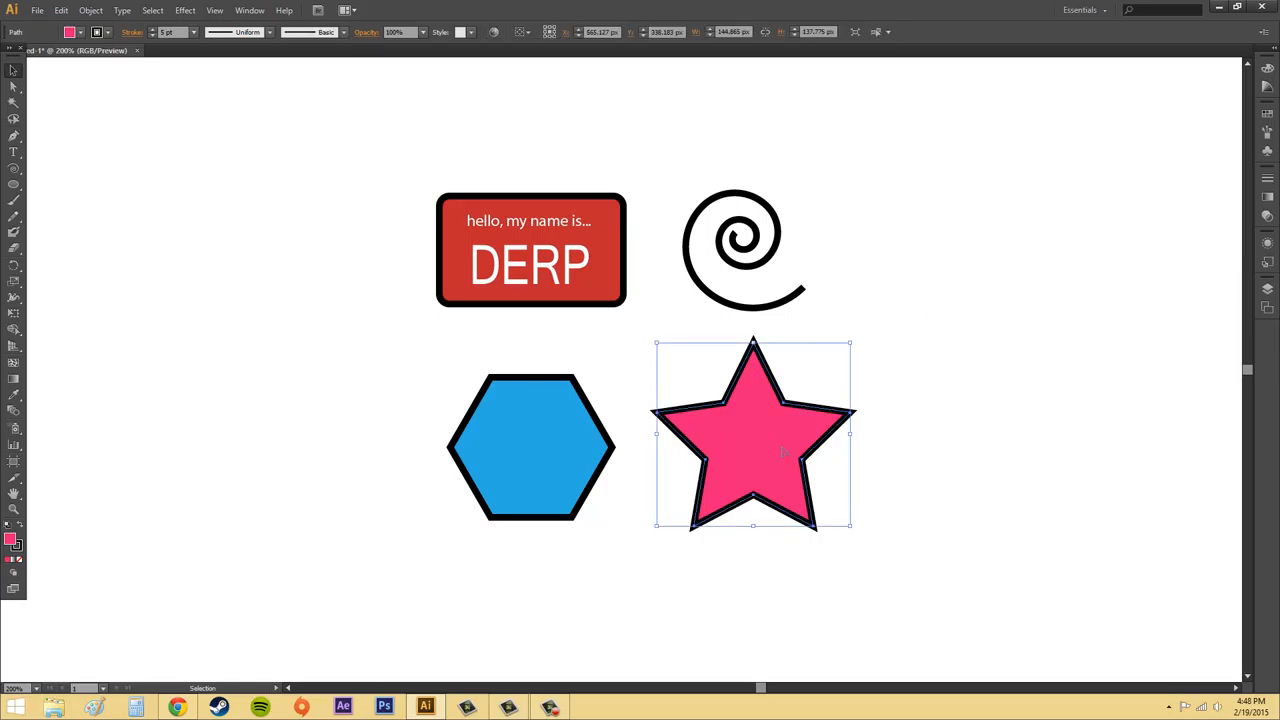
left_click(940, 455)
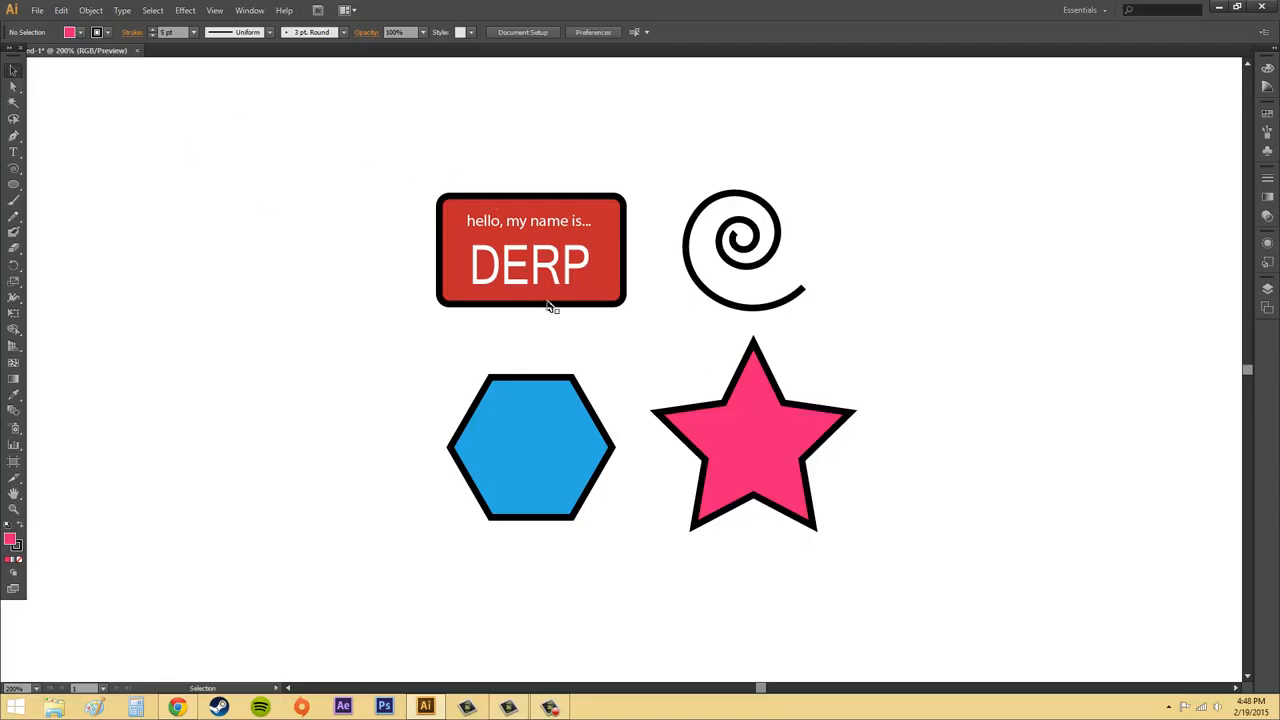
Duplicate the pink star to its right at the same height and delete the copy.
left_click(757, 444)
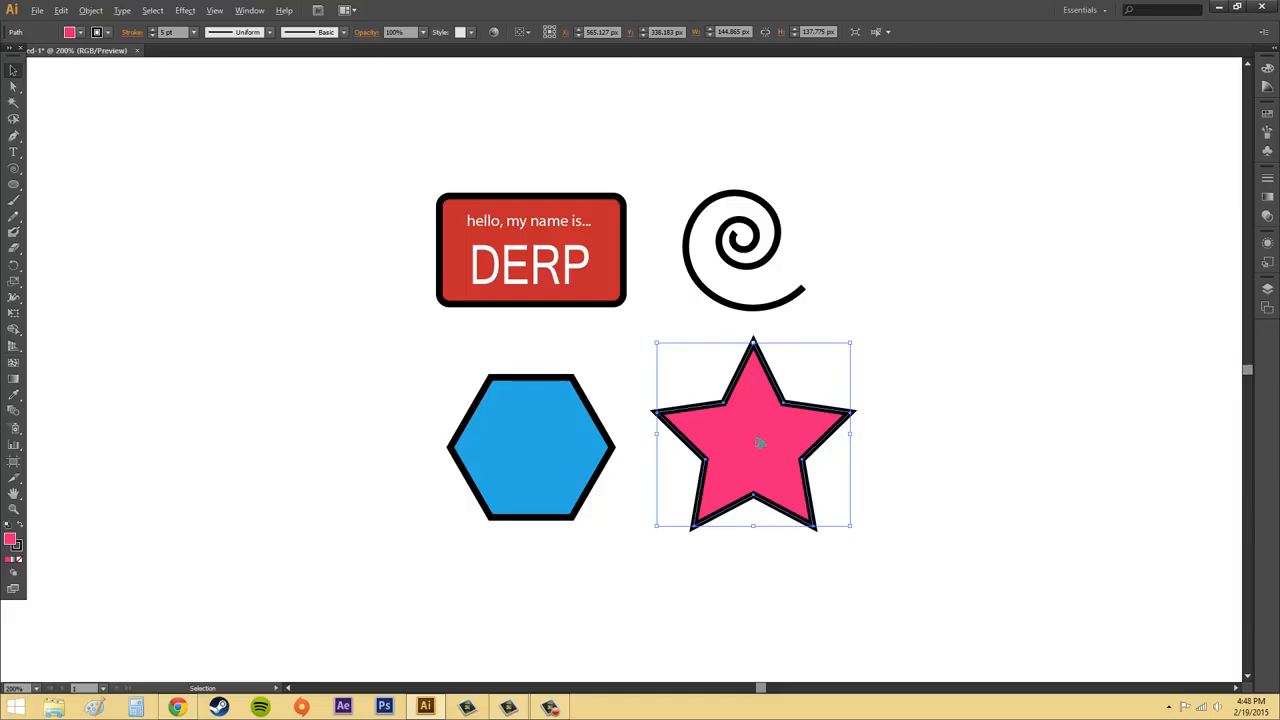
left_click_drag(760, 443, 988, 445)
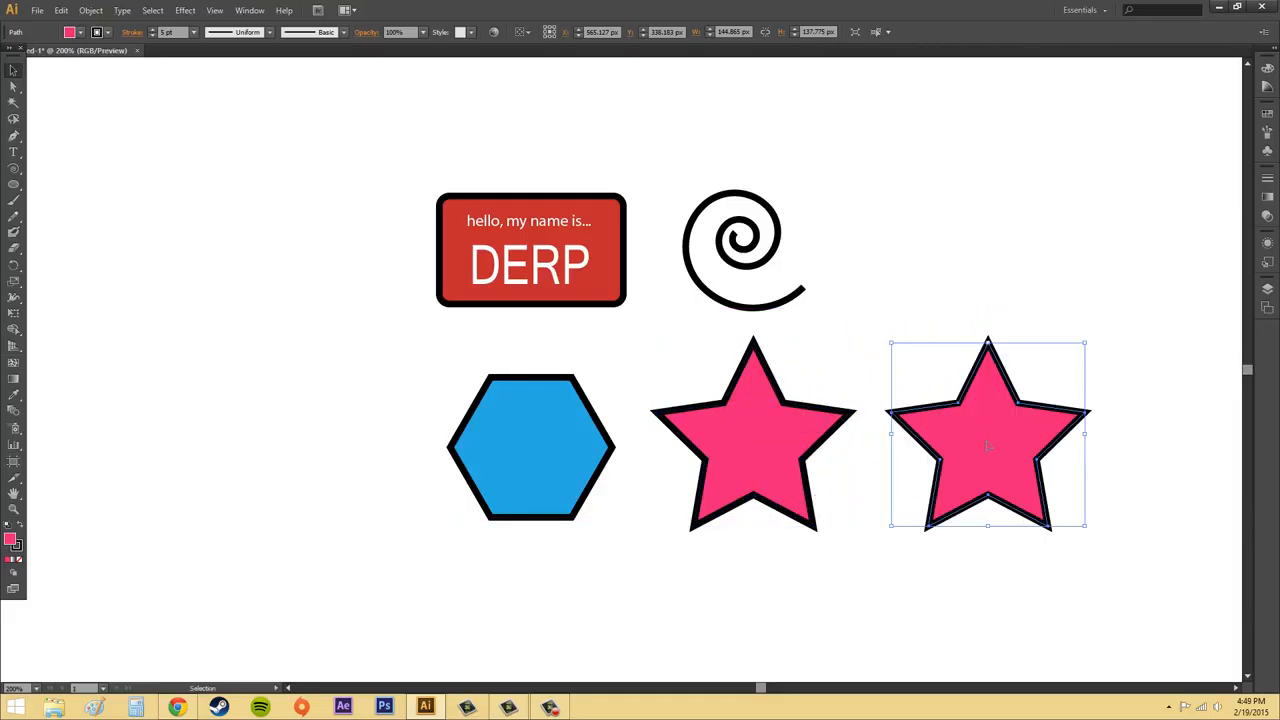
left_click(1094, 566)
left_click(997, 477)
key("Delete")
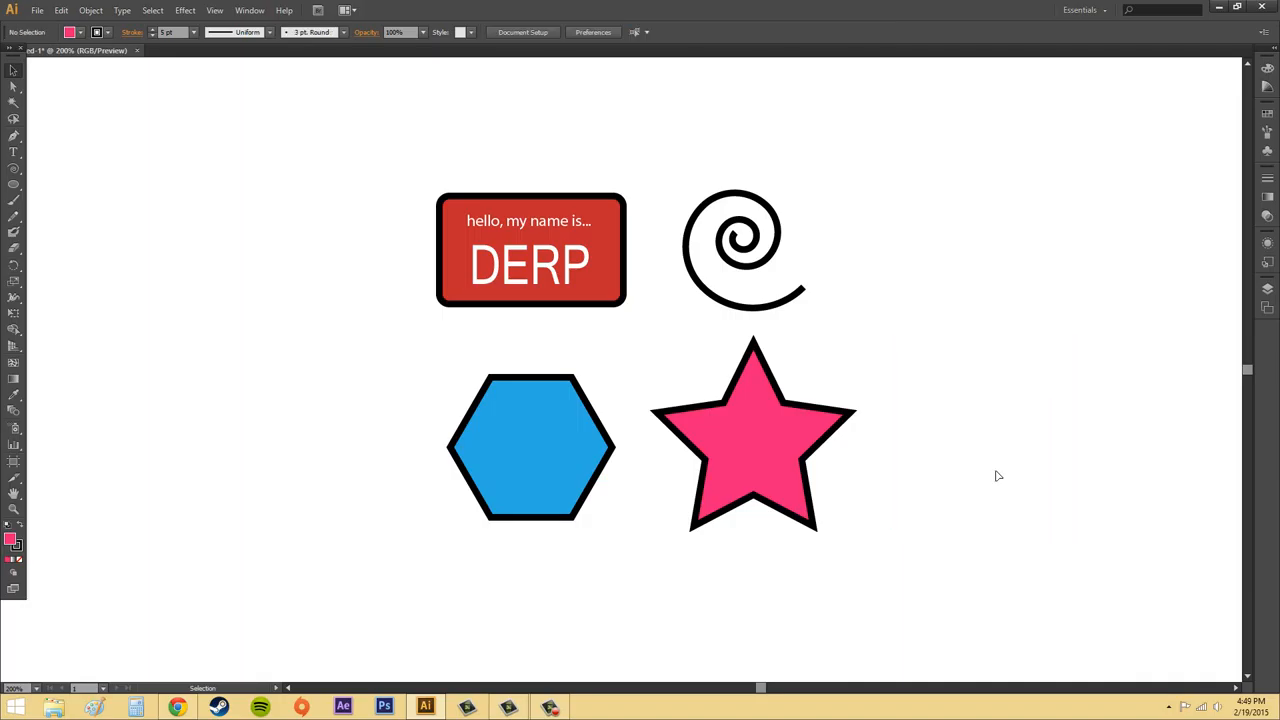
Copy and paste the pink star on the artboard, and delete the pasted copy.
left_click(767, 437)
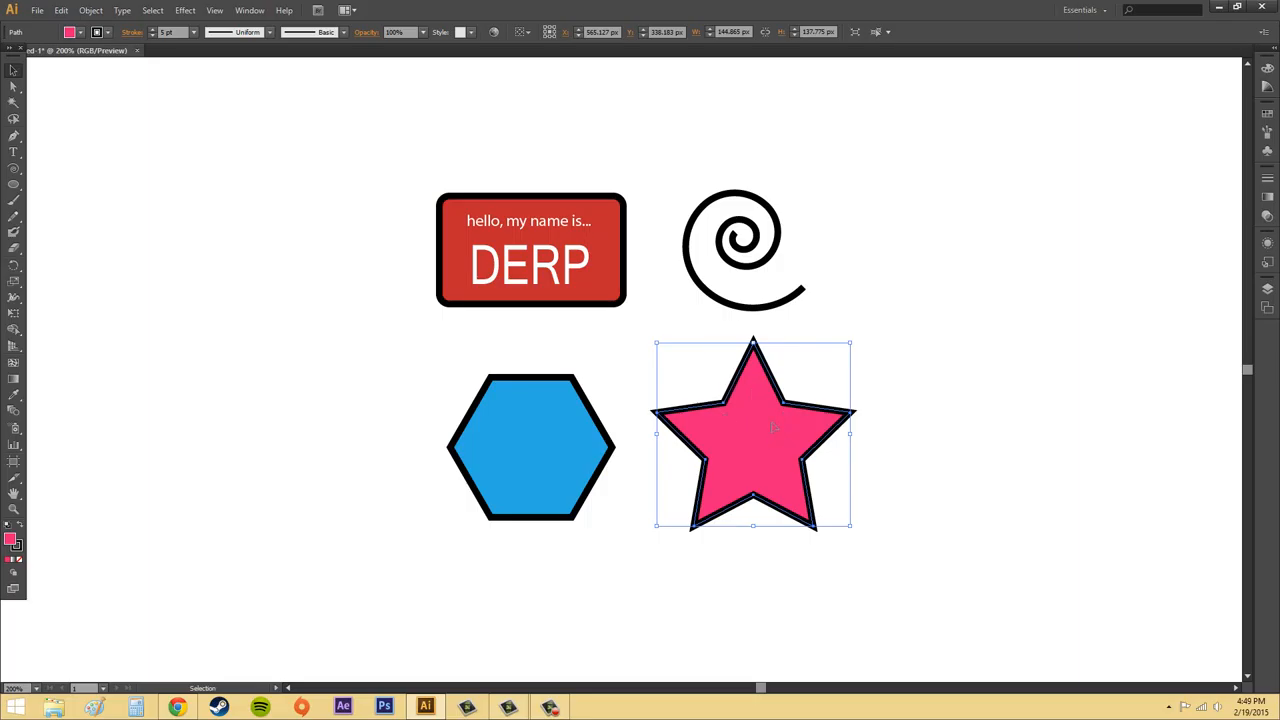
left_click(61, 10)
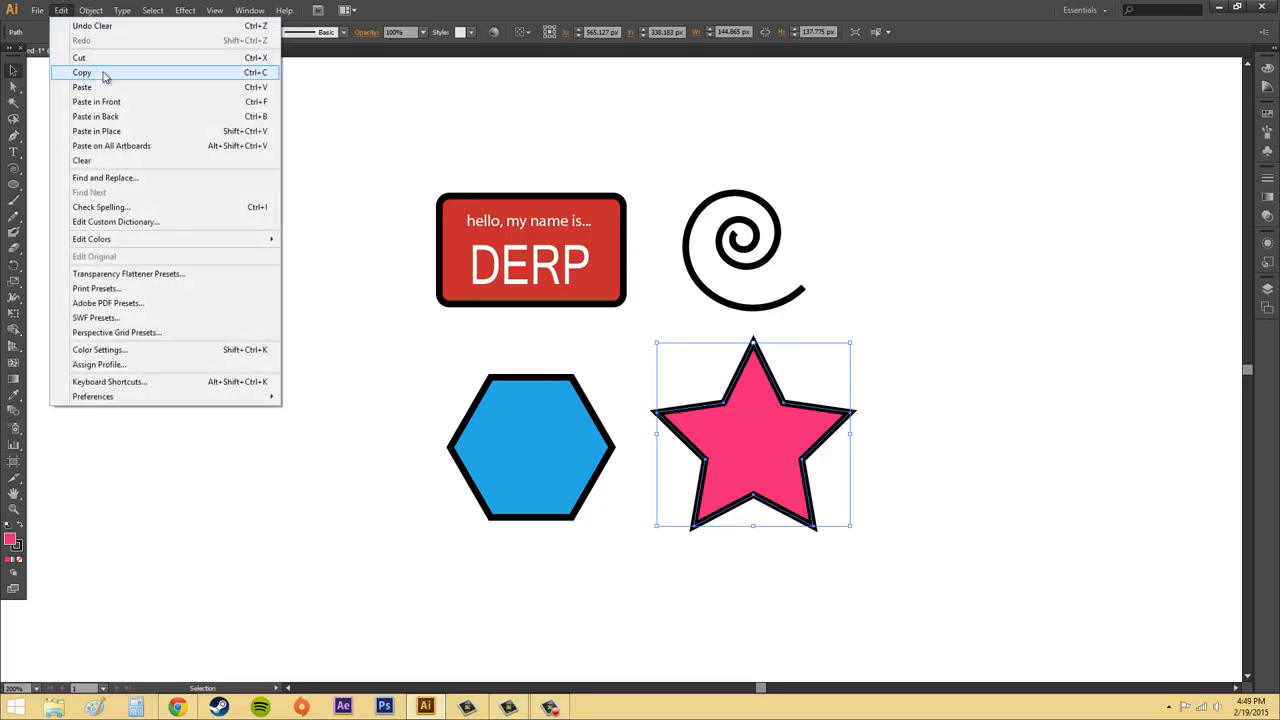
left_click(254, 77)
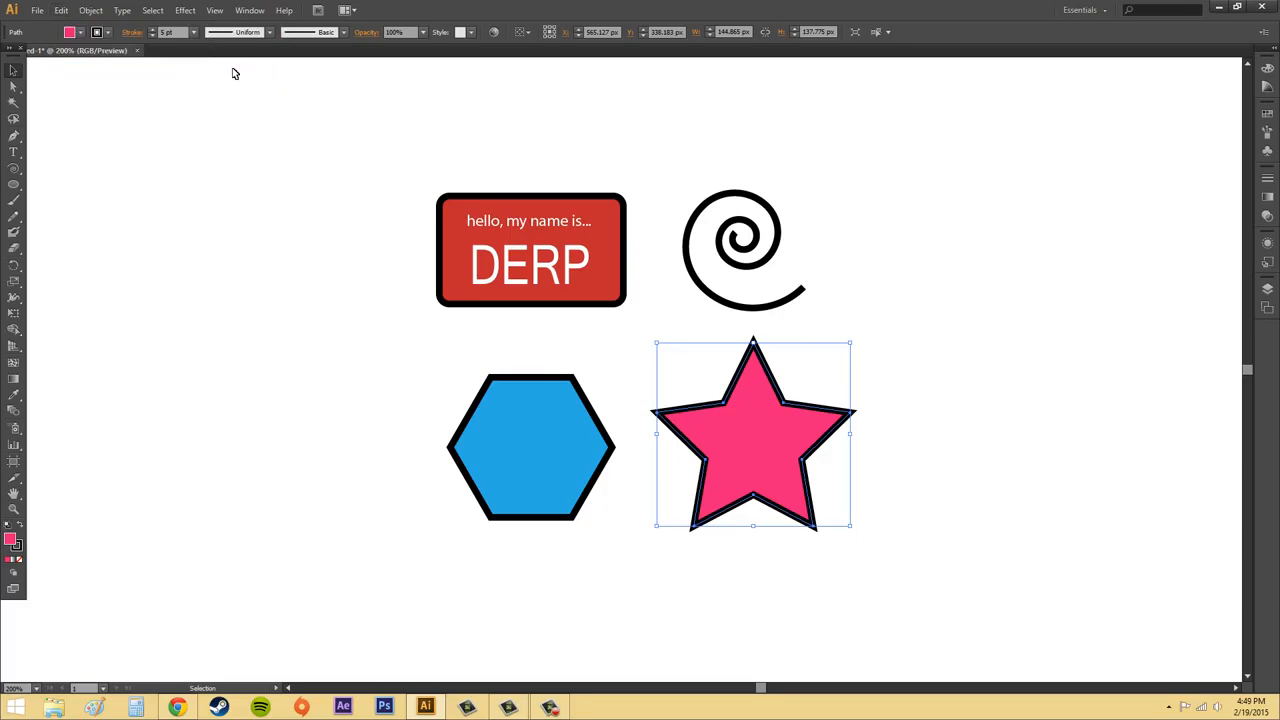
left_click(61, 10)
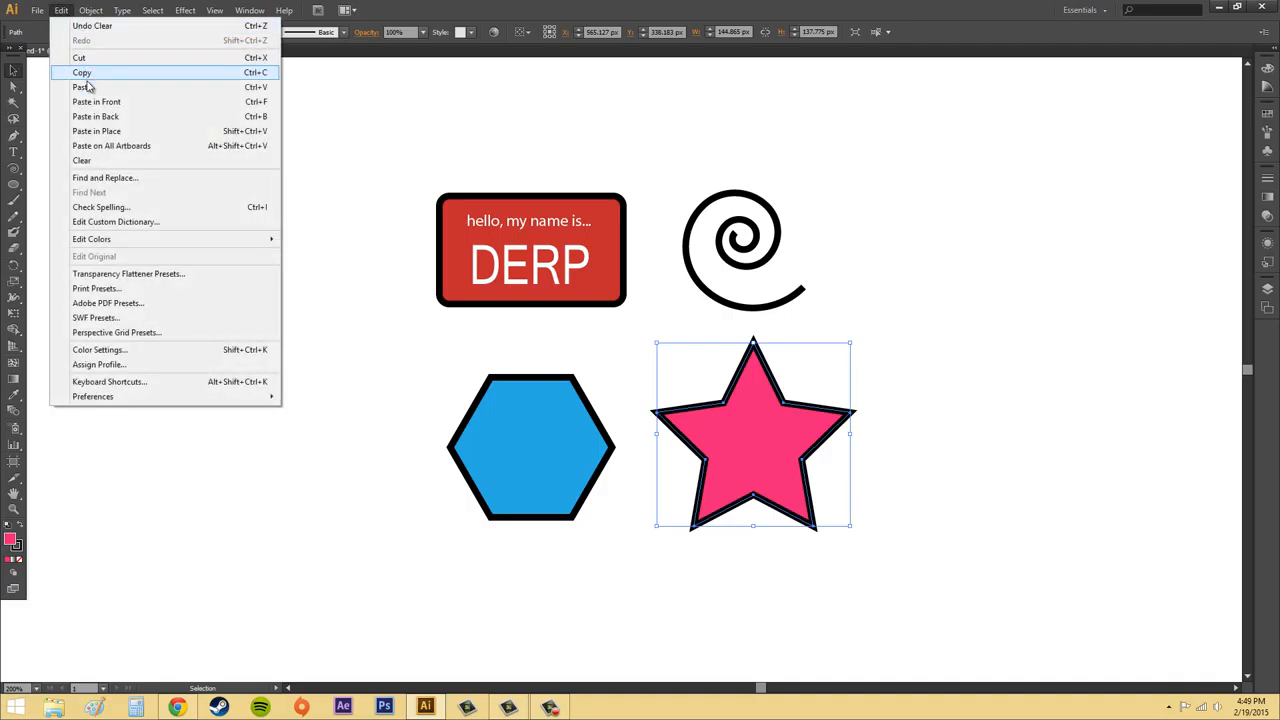
left_click(82, 88)
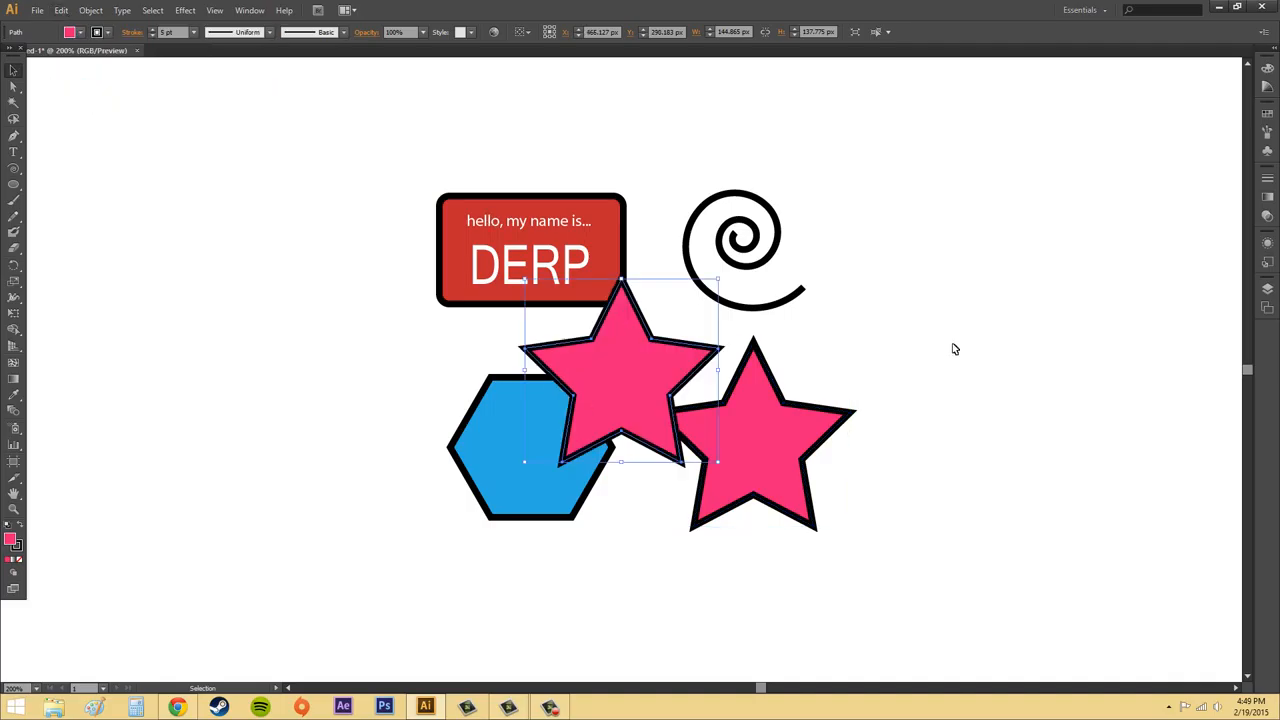
left_click(990, 362)
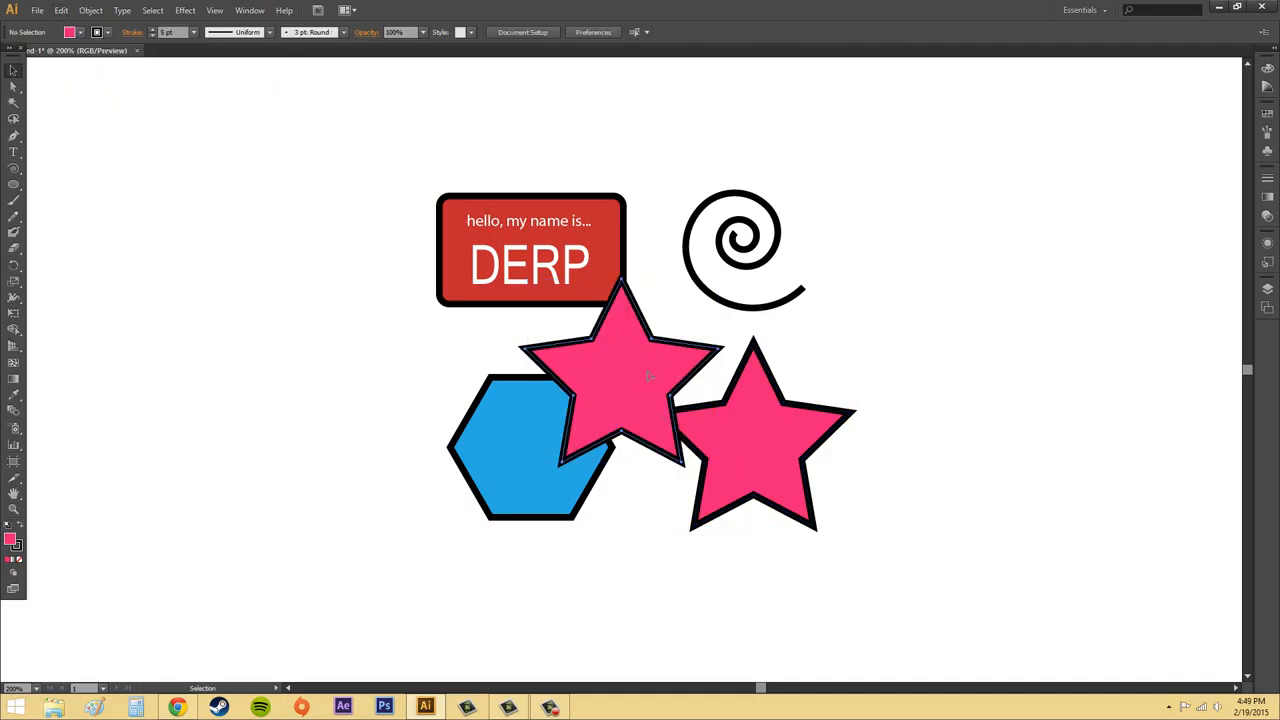
left_click(649, 377)
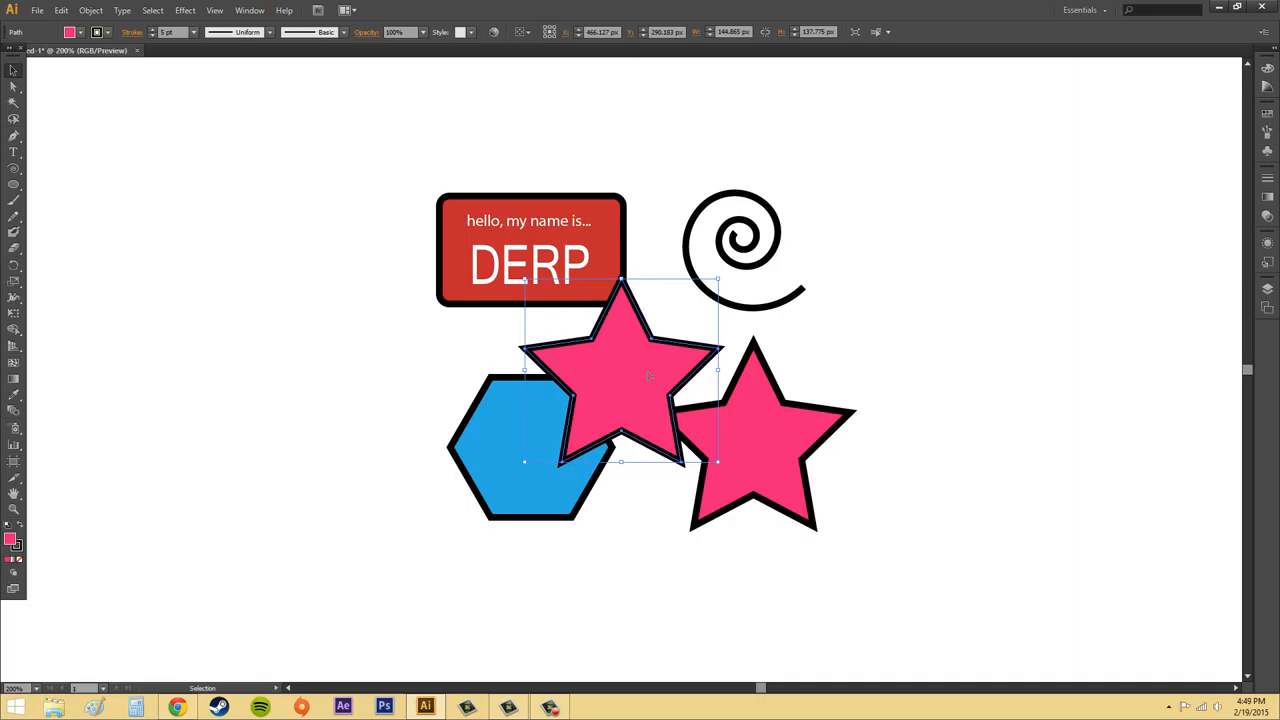
key("Delete")
Paste a copy of the star in front of the original and move it away to the upper right.
left_click(731, 446)
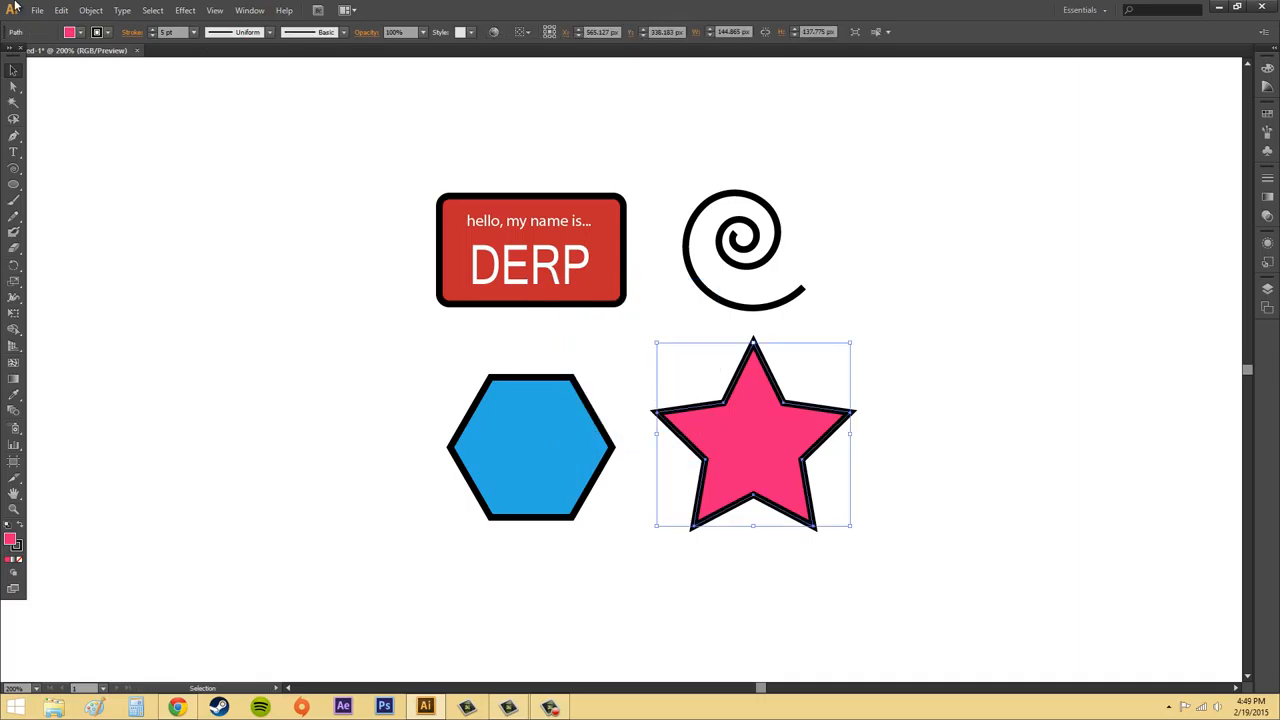
left_click(61, 10)
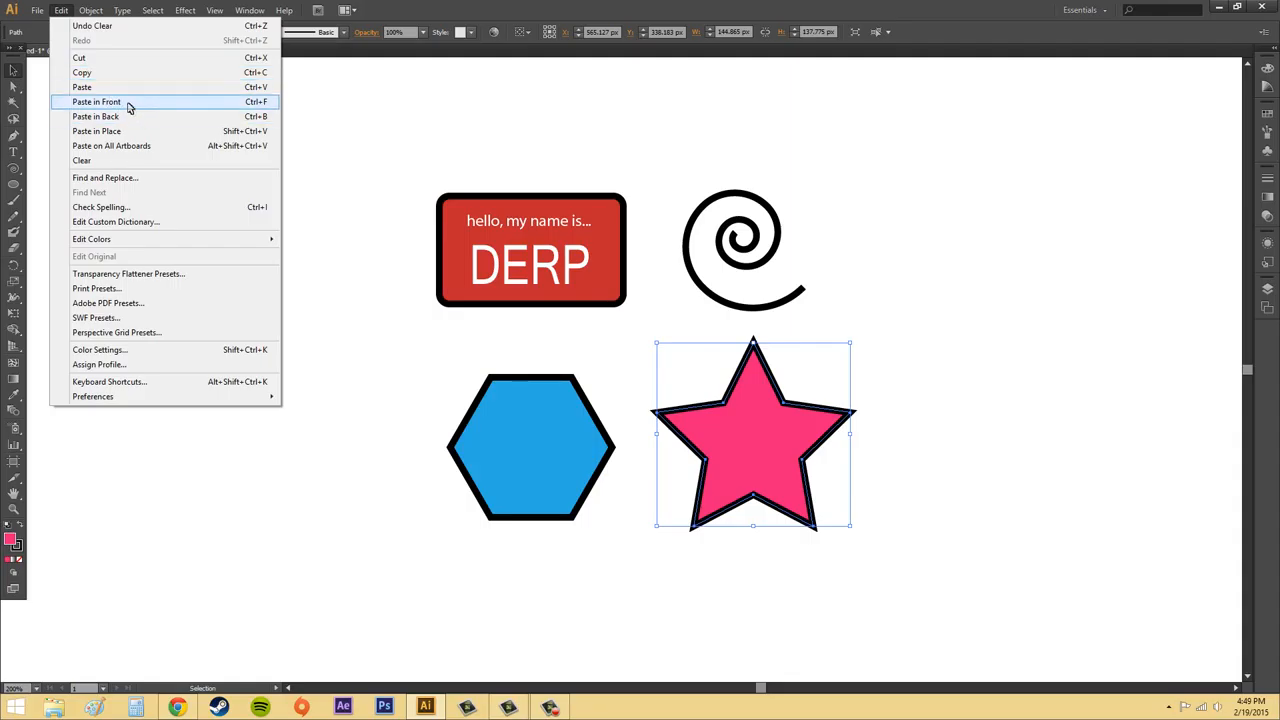
left_click(129, 102)
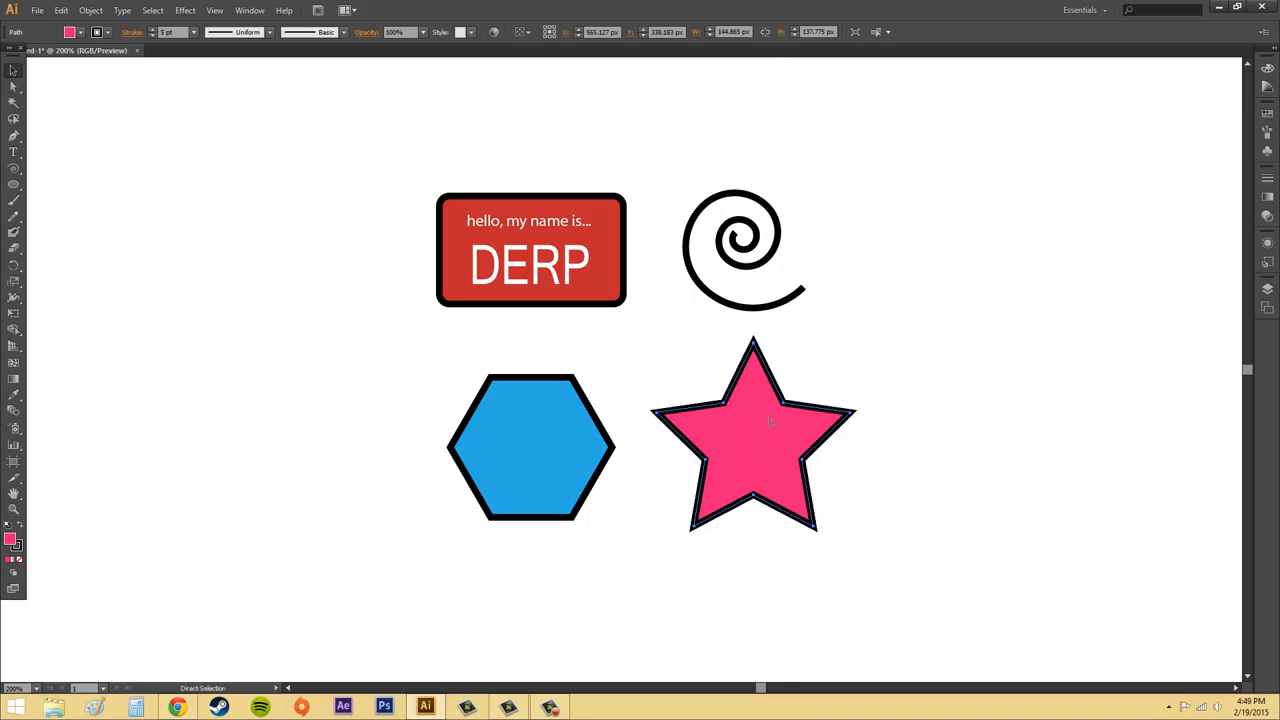
left_click(61, 10)
left_click(78, 41)
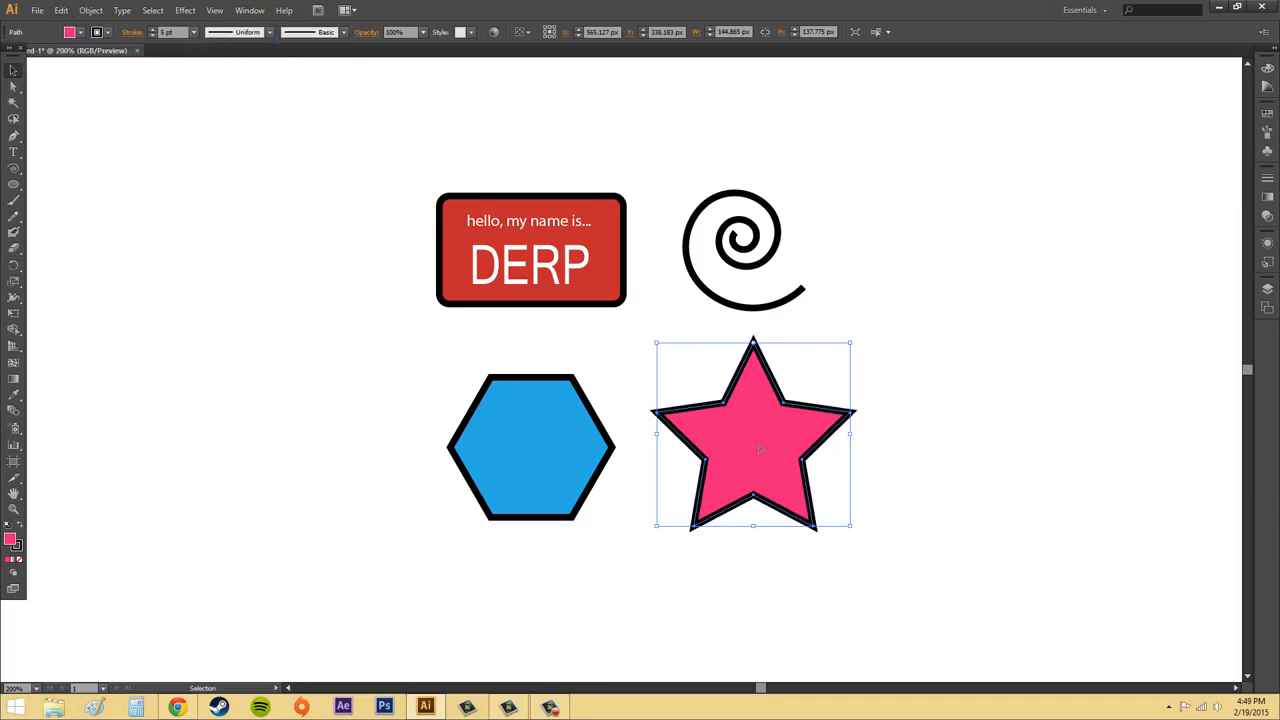
left_click_drag(764, 447, 980, 387)
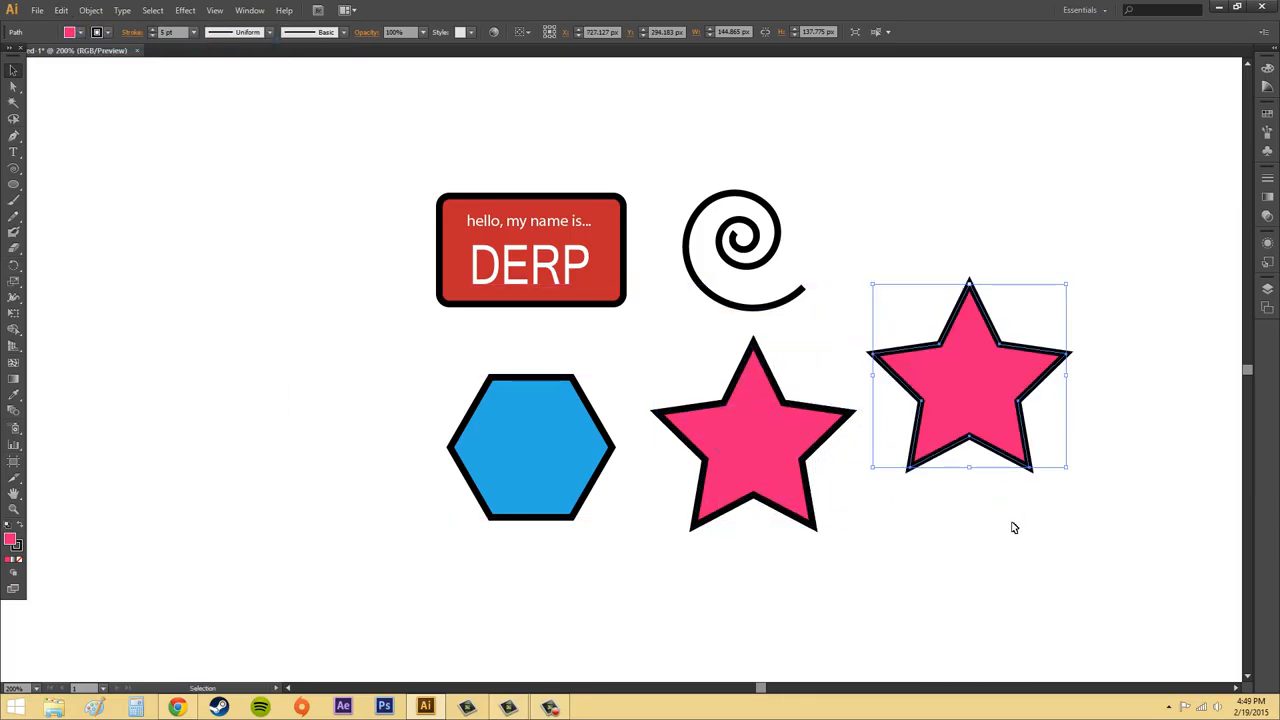
Delete the star copy at the upper right of the original star.
left_click(1100, 537)
left_click(1012, 384)
key("Delete")
left_click(711, 372)
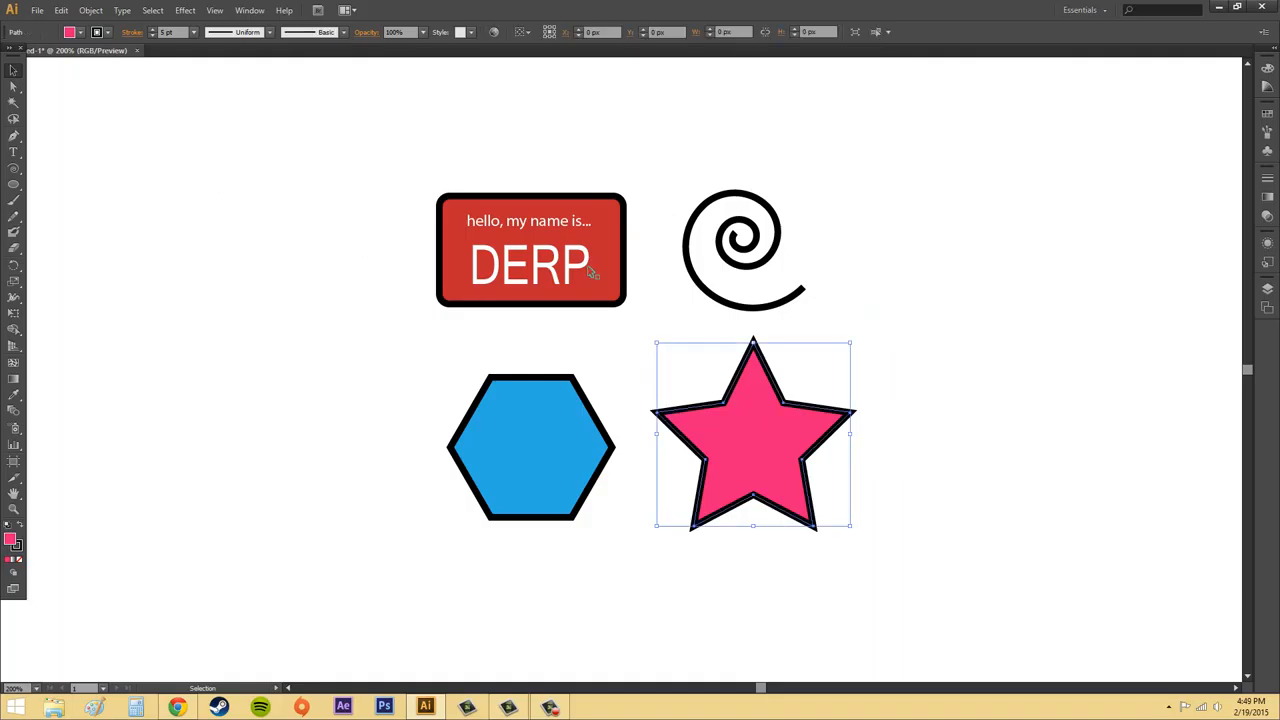
left_click(61, 10)
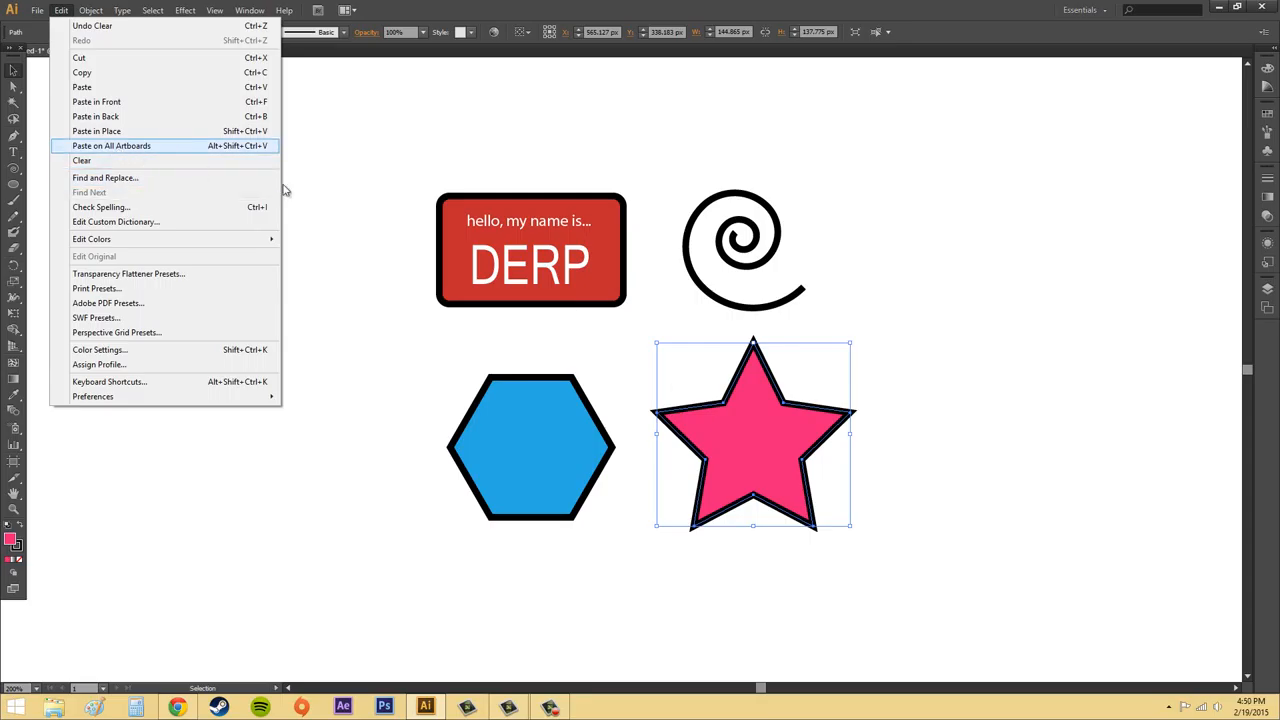
left_click(1002, 318)
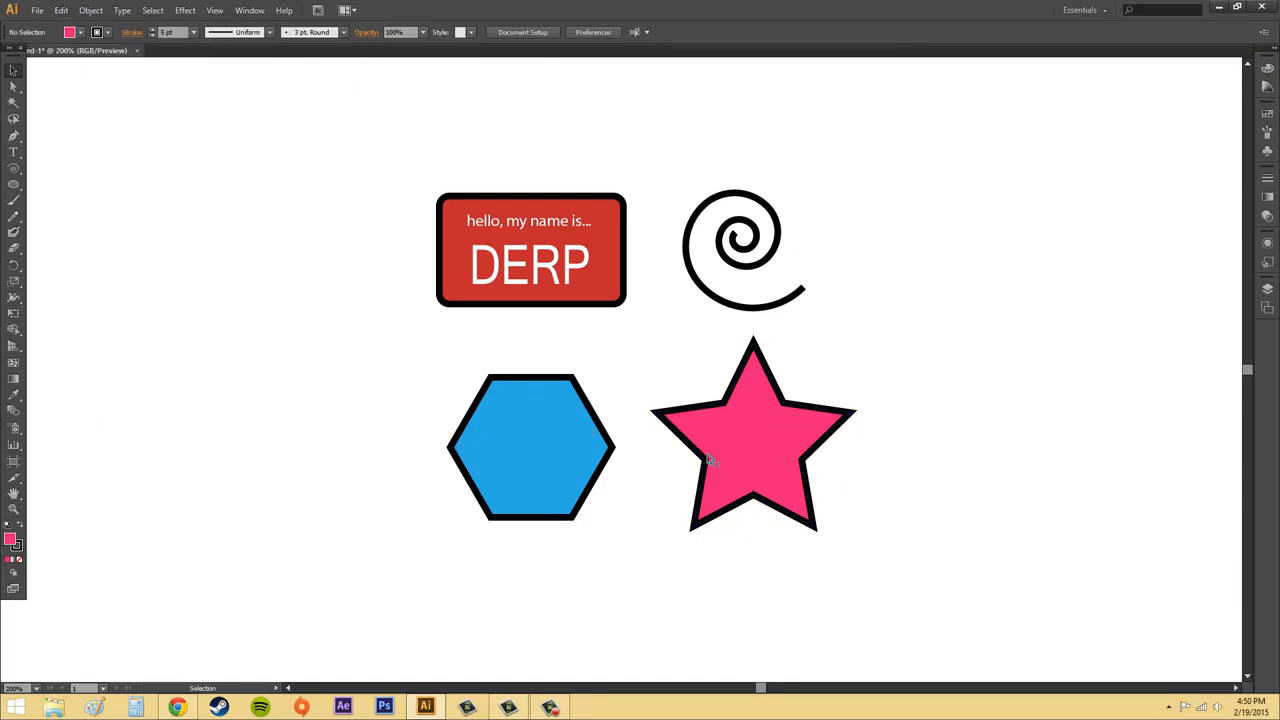
left_click(61, 10)
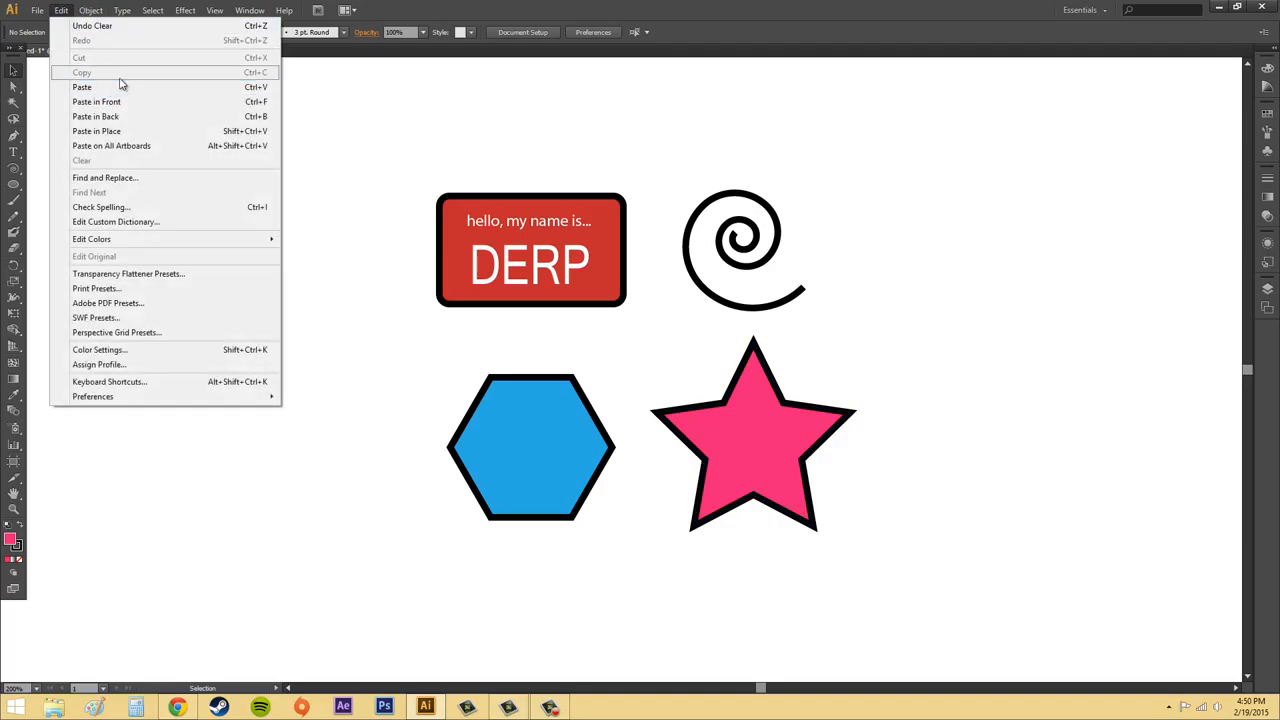
left_click(1078, 510)
Duplicate the pink star with a 1 px nudge to the right and move the copy clear of the original.
left_click(826, 436)
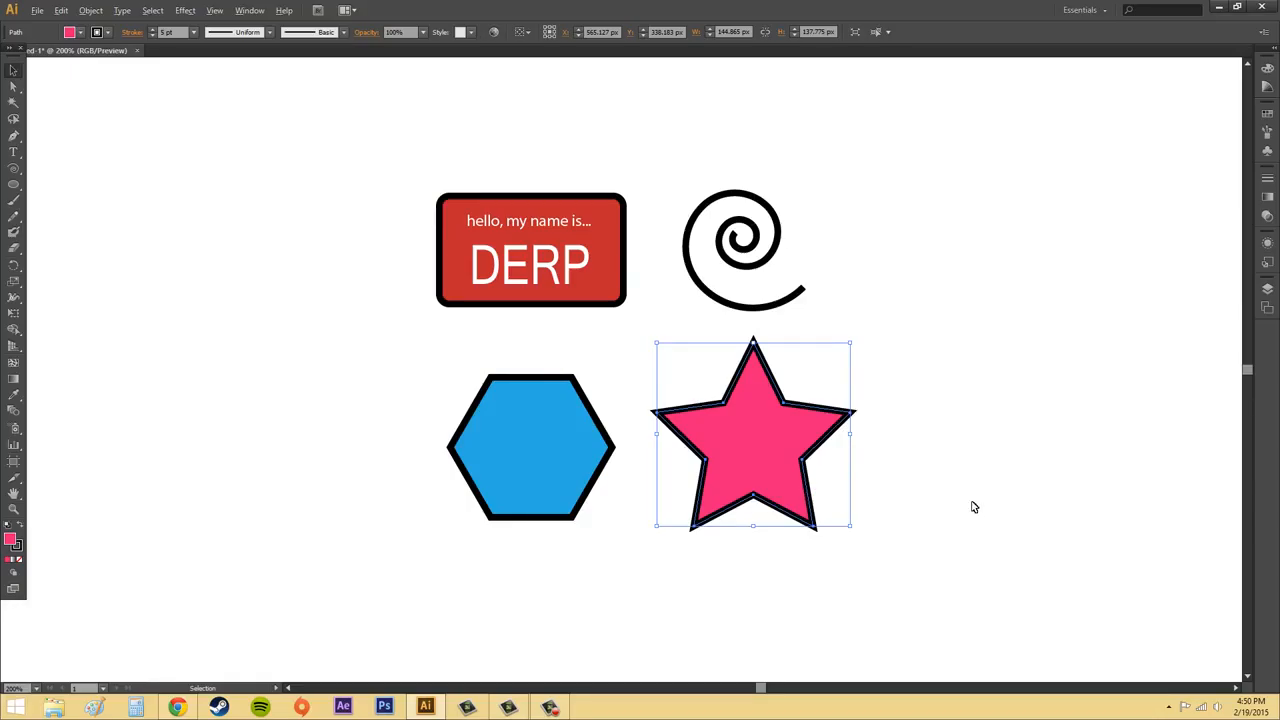
key("Right")
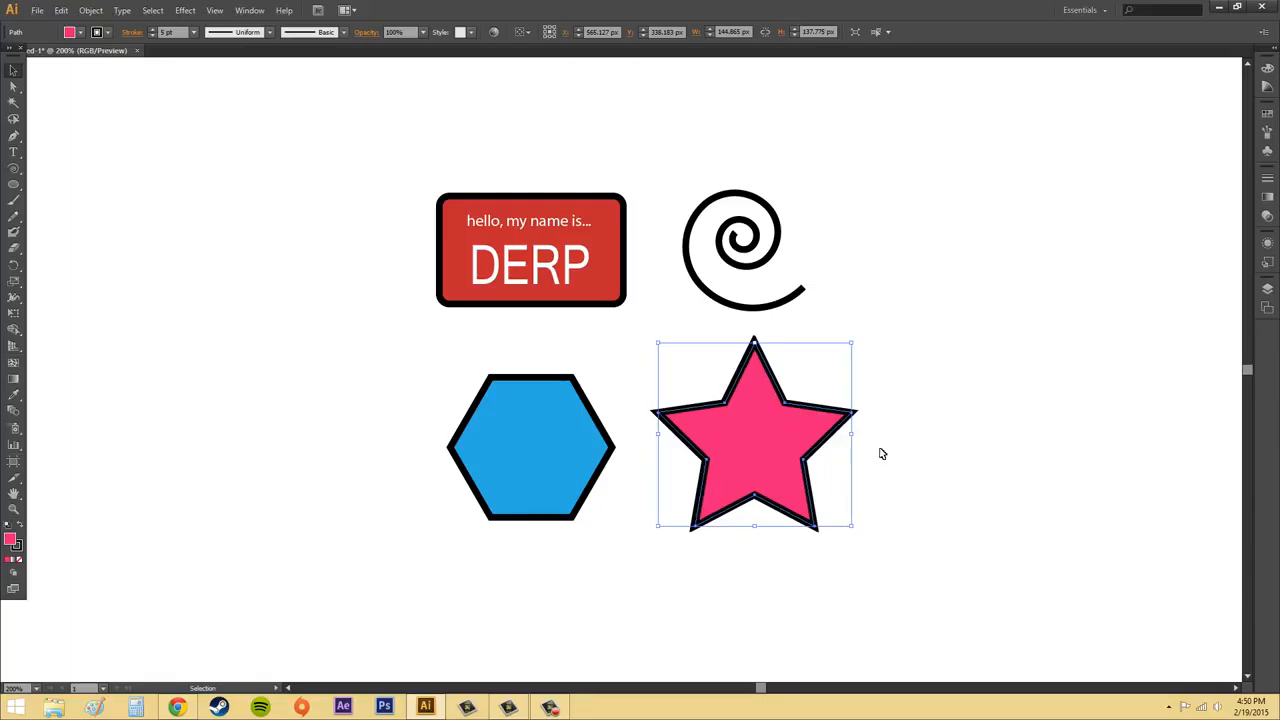
left_click(983, 466)
left_click_drag(783, 448, 981, 435)
left_click(856, 567)
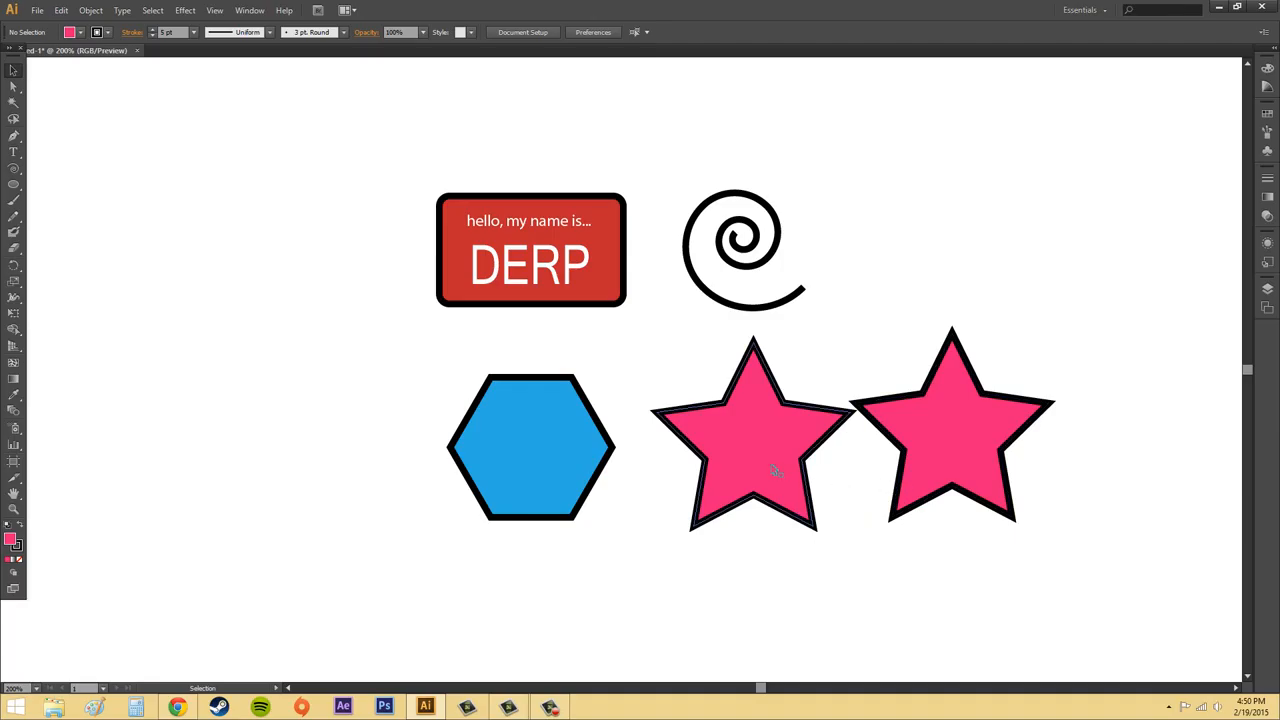
Delete the nudged star copy standing to the right of the original.
left_click(977, 432)
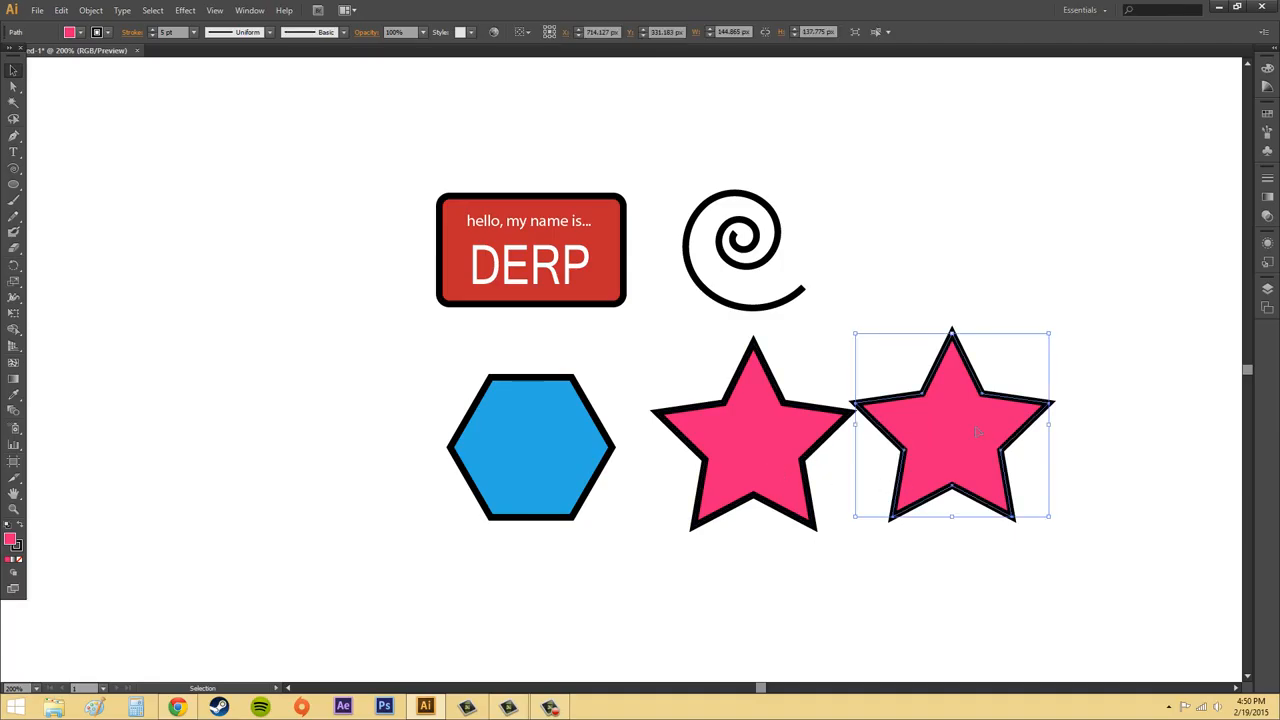
key("Delete")
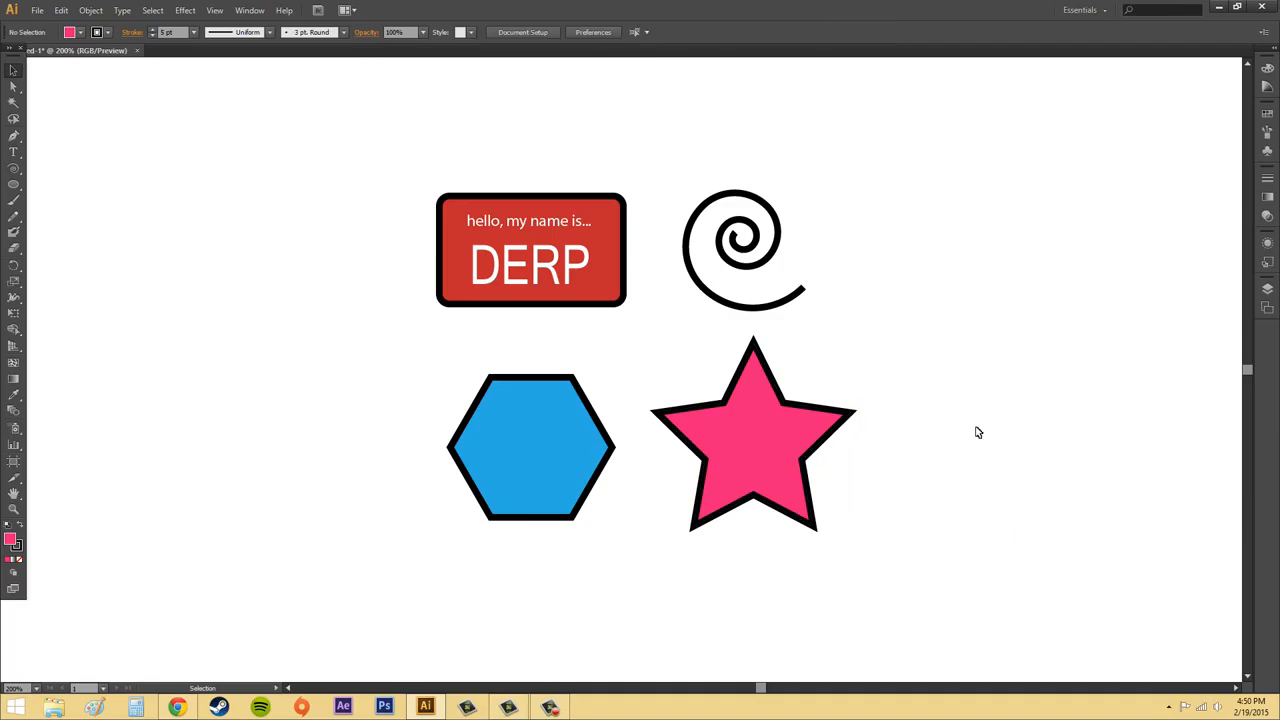
Create a stack of pink star copies, each offset 1 px further to the right.
left_click(767, 422)
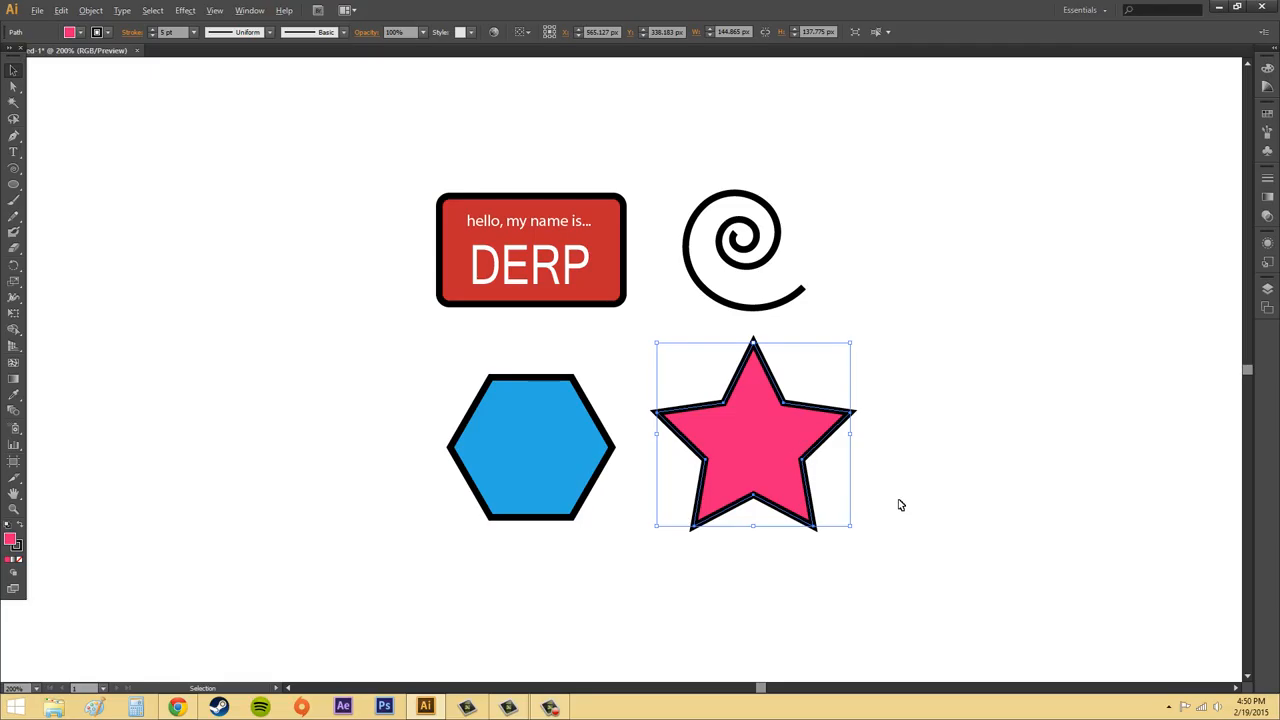
key("alt+Right")
key("alt+Right")
key("alt+Right")
key("alt+Right")
key("alt+Right")
key("alt+Right")
key("alt+Right")
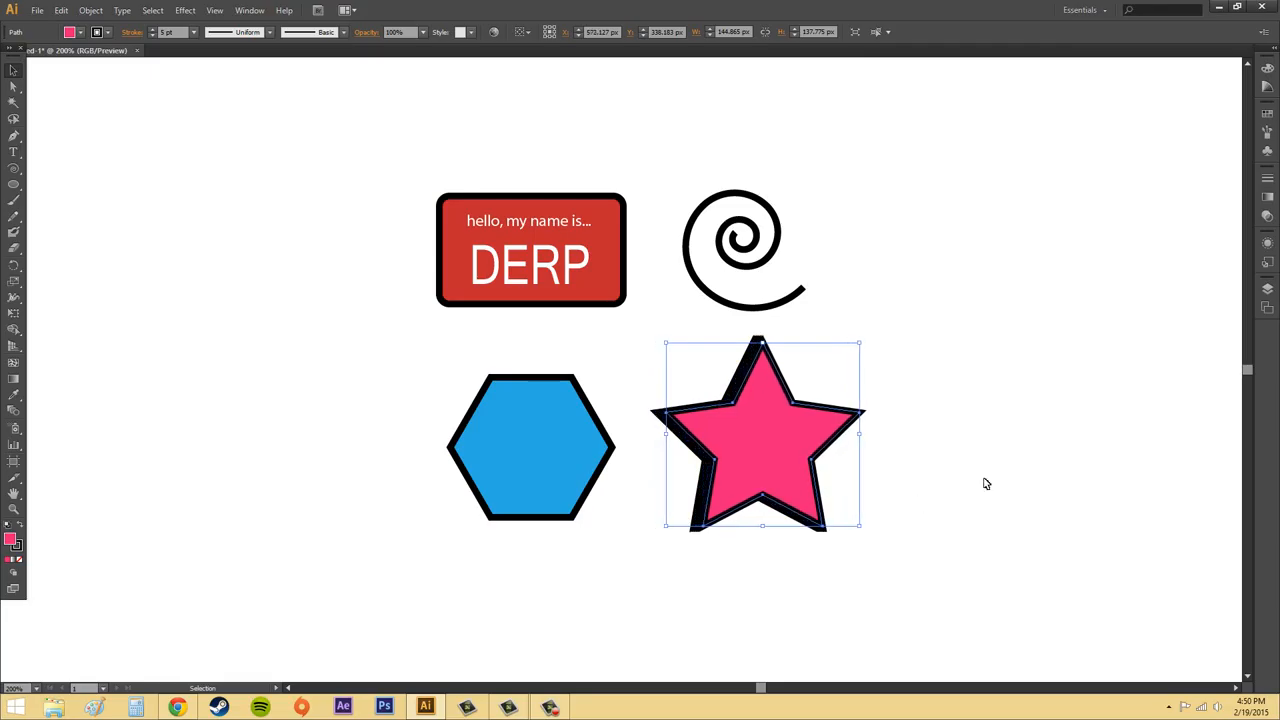
left_click(985, 484)
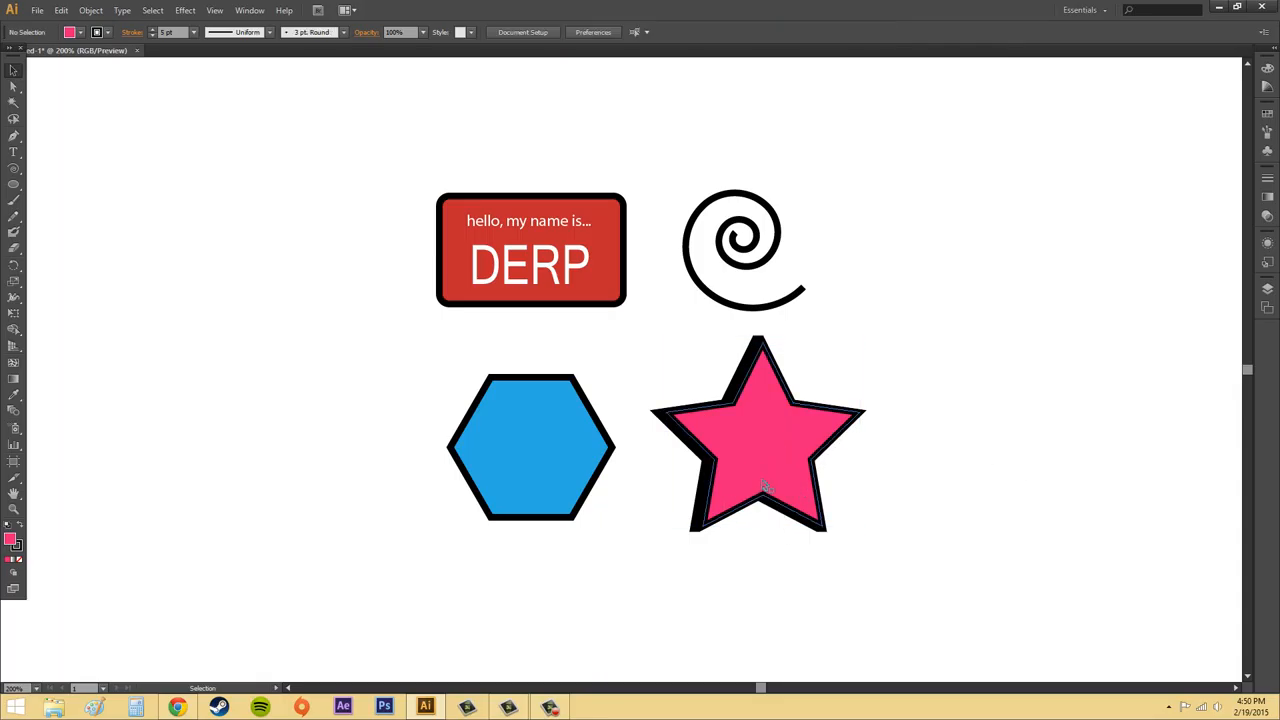
Spread the stacked star copies apart around the other shapes on the artboard.
left_click(783, 468)
left_click_drag(783, 468, 998, 566)
left_click_drag(758, 450, 946, 266)
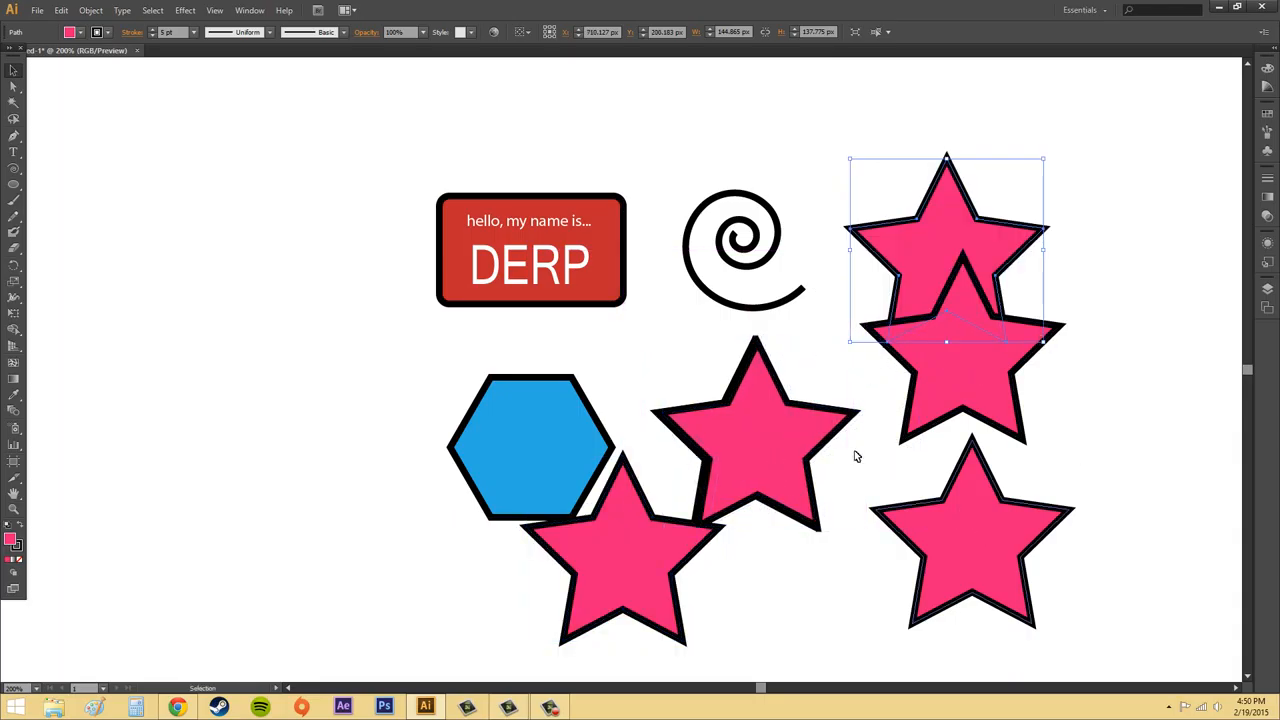
left_click_drag(790, 450, 577, 227)
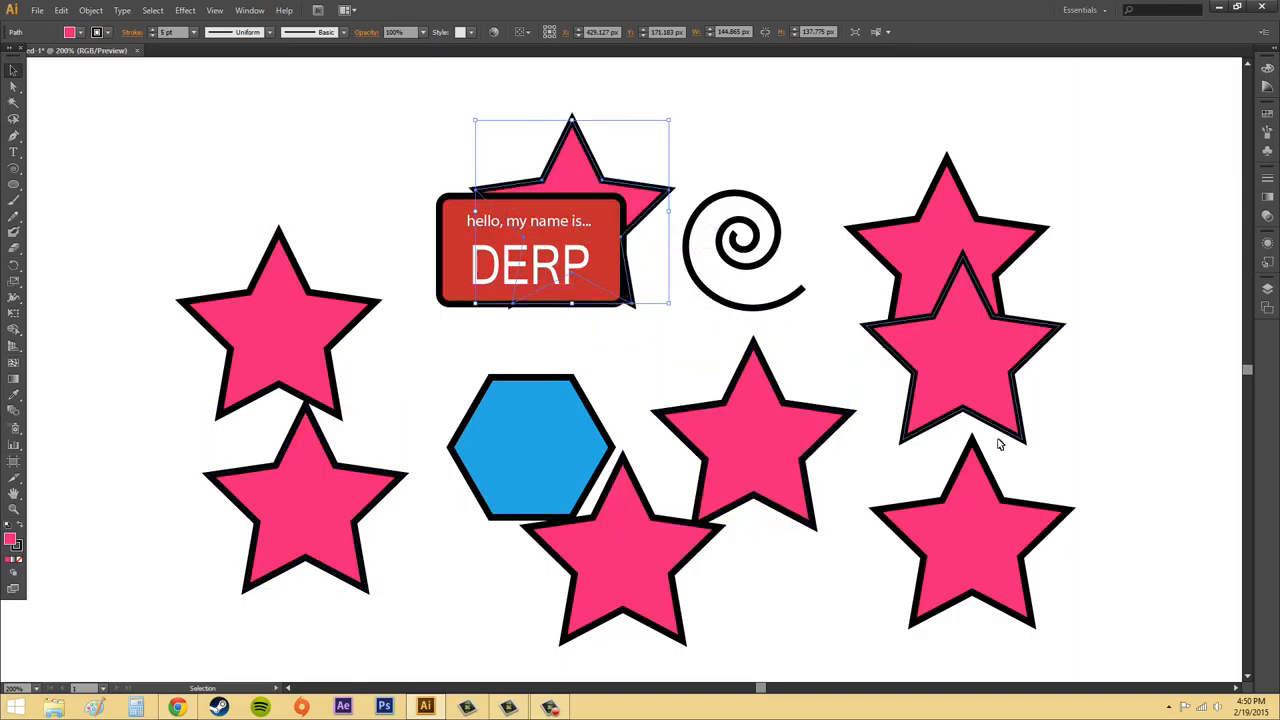
Delete all the scattered star copies, keeping only the original star beside the hexagon.
left_click(960, 240)
left_click(593, 163)
key("Delete")
left_click(937, 240)
key("Delete")
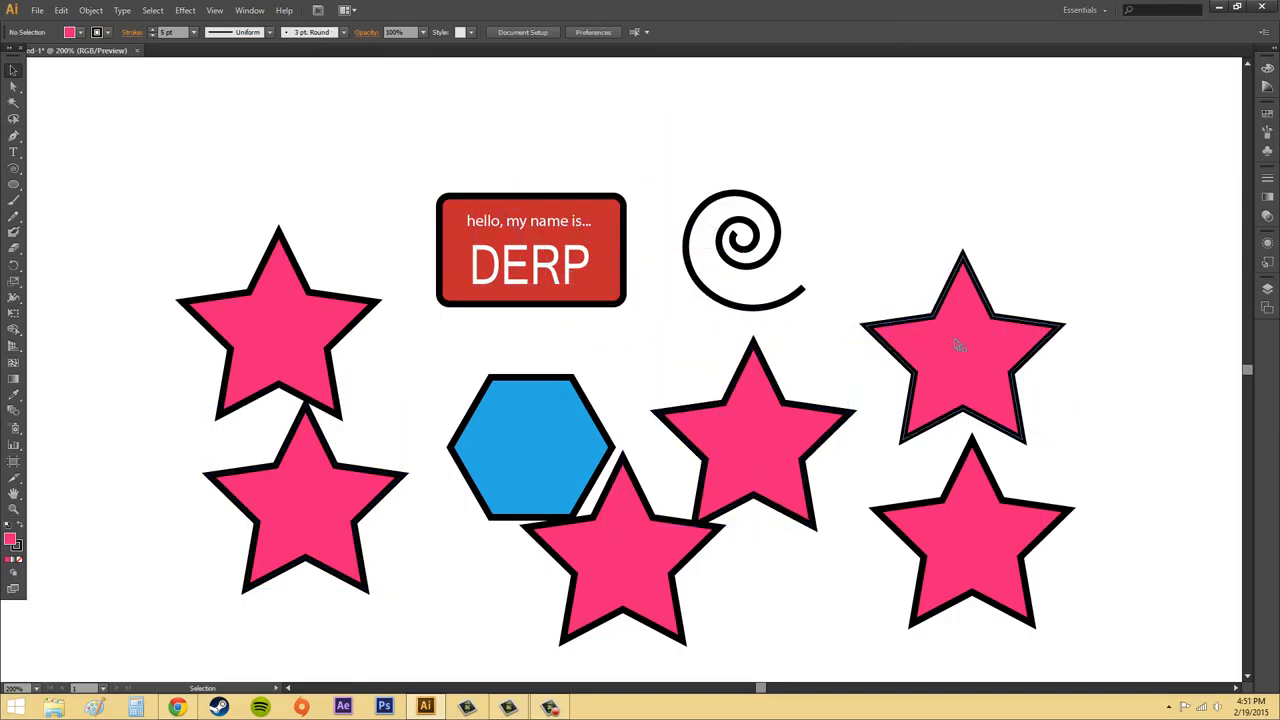
left_click(958, 345)
key("Delete")
left_click(960, 520)
key("Delete")
left_click(655, 532)
key("Delete")
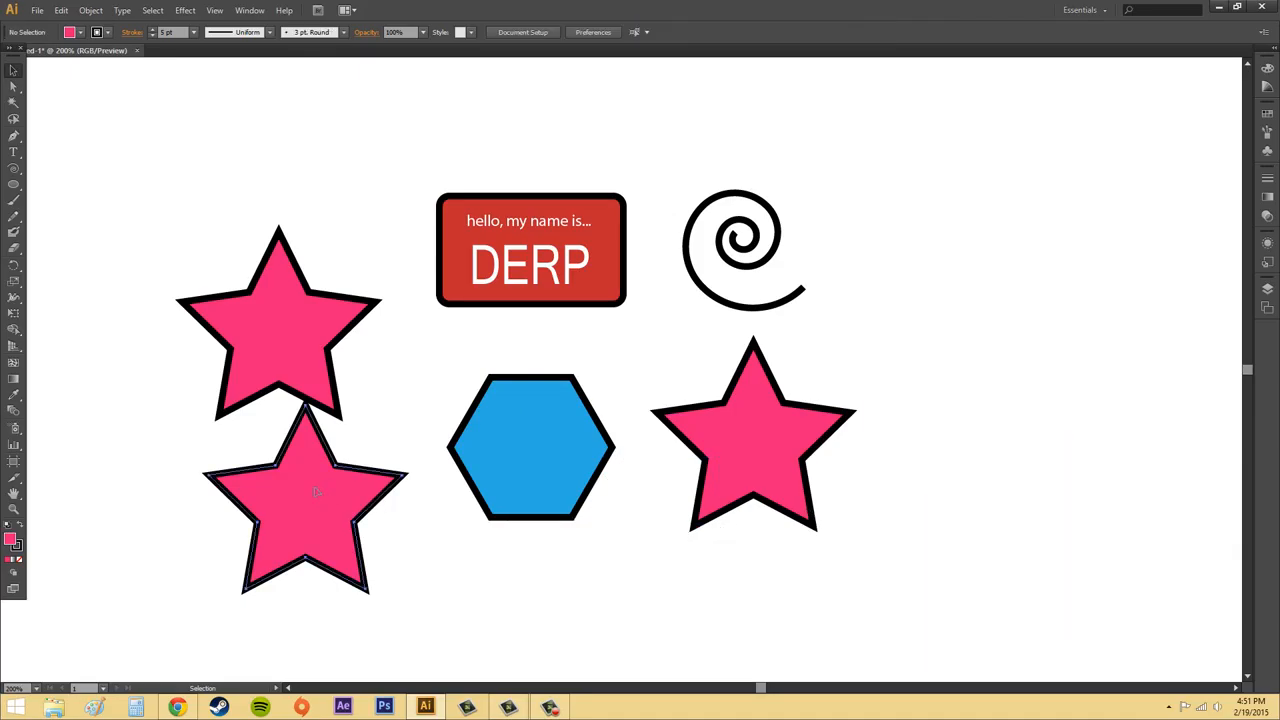
left_click(315, 491)
key("Delete")
left_click(285, 353)
key("Delete")
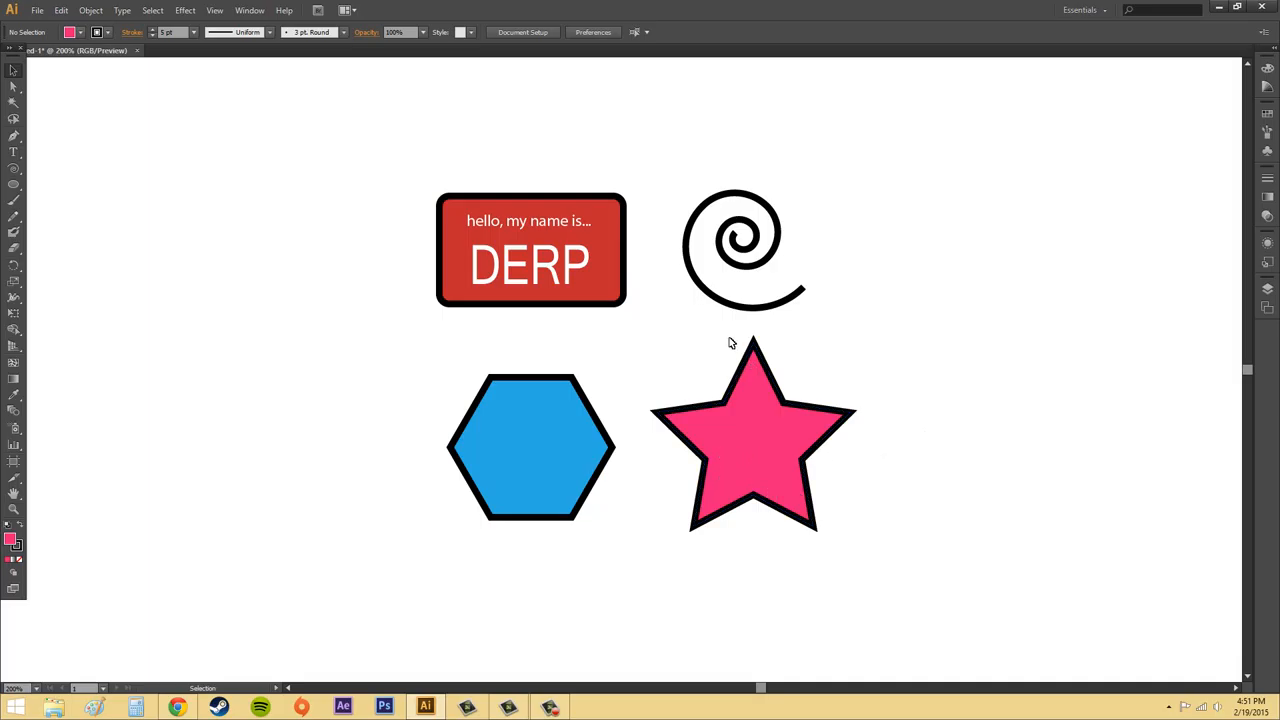
Create a new one-artboard web document sized 960 x 560 px.
left_click(37, 10)
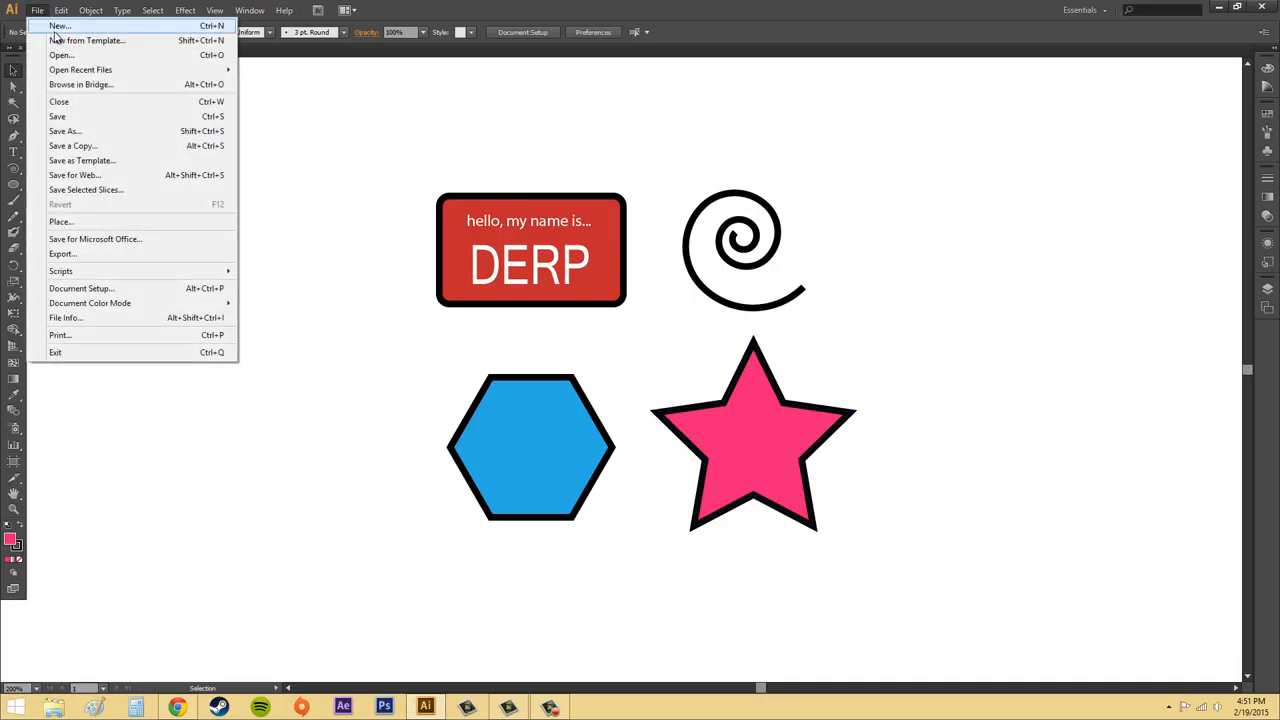
left_click(57, 27)
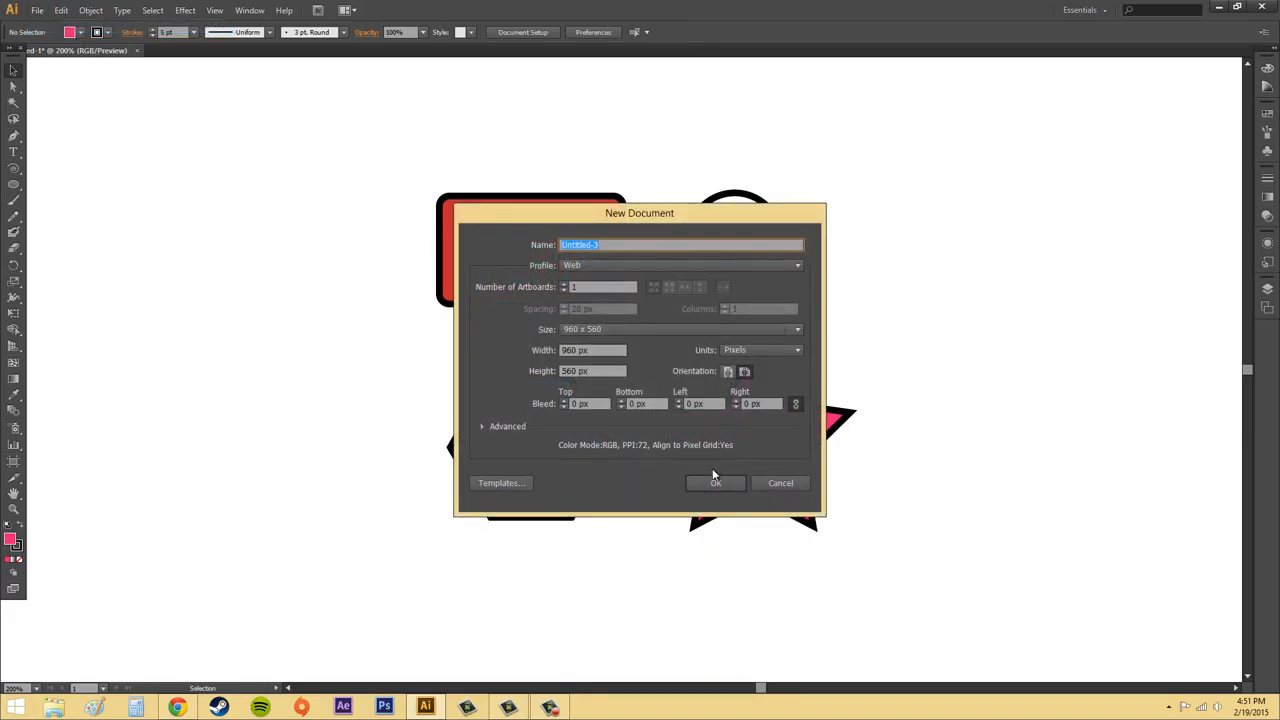
left_click(716, 484)
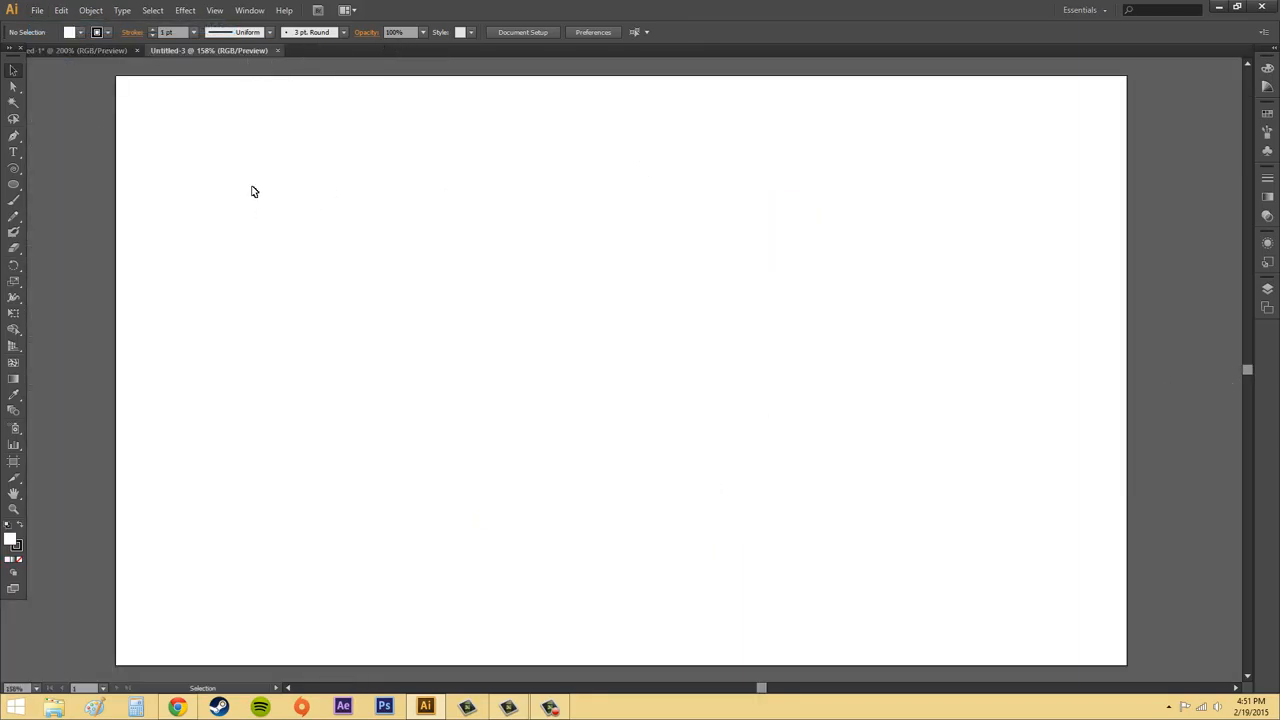
Check both open documents and arrange them side by side in two vertical panes.
left_click(80, 50)
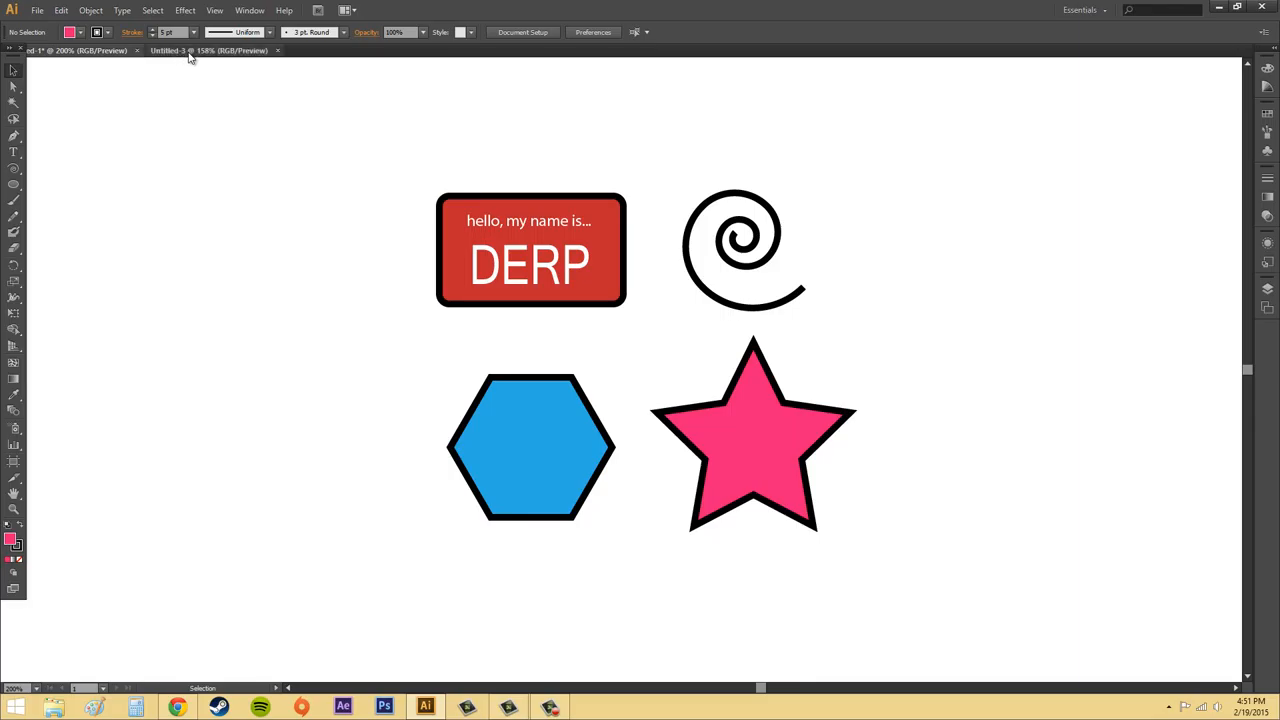
left_click(191, 50)
left_click(350, 10)
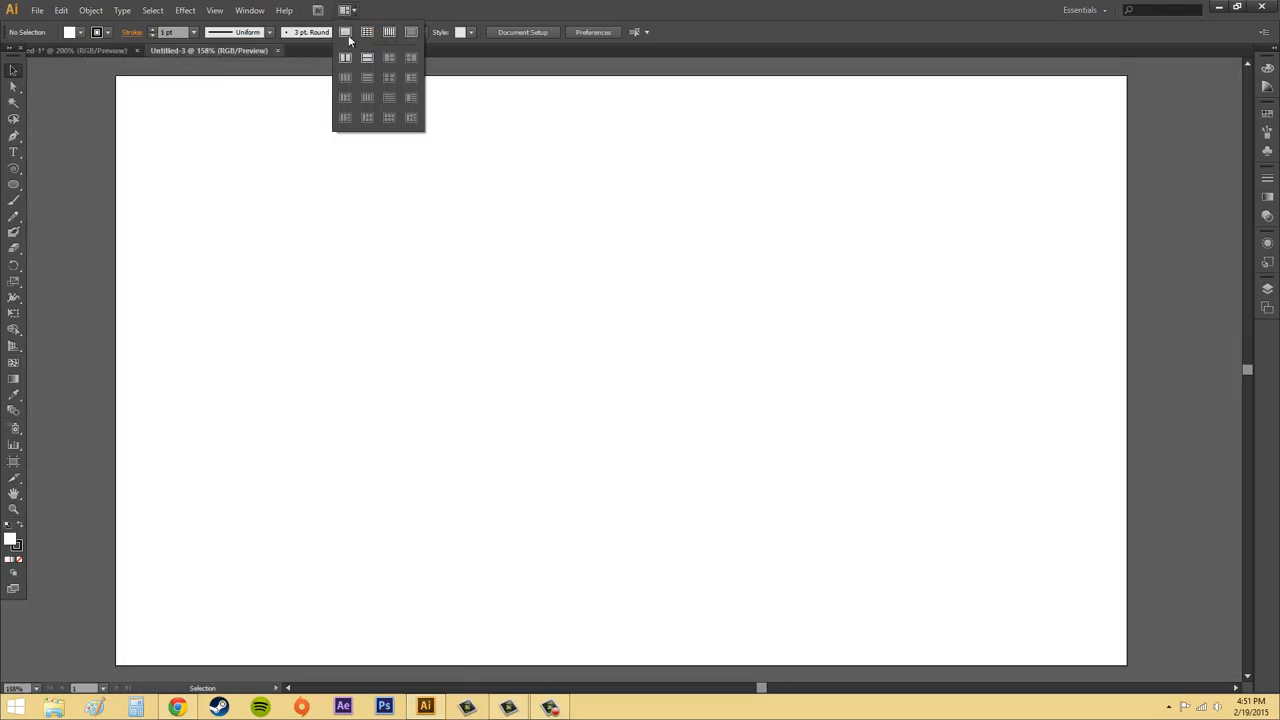
left_click(343, 54)
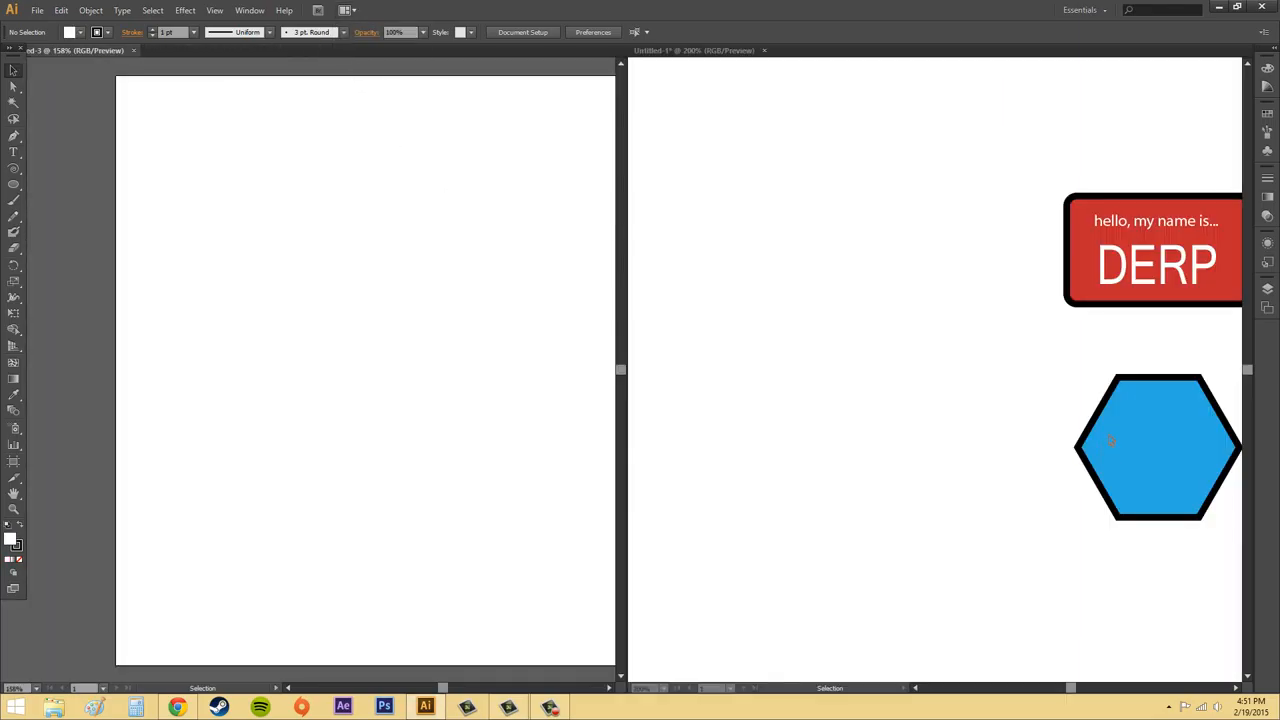
Copy the blue hexagon from the original document directly onto the blank document's artboard.
left_click(1168, 440)
left_click(1170, 439)
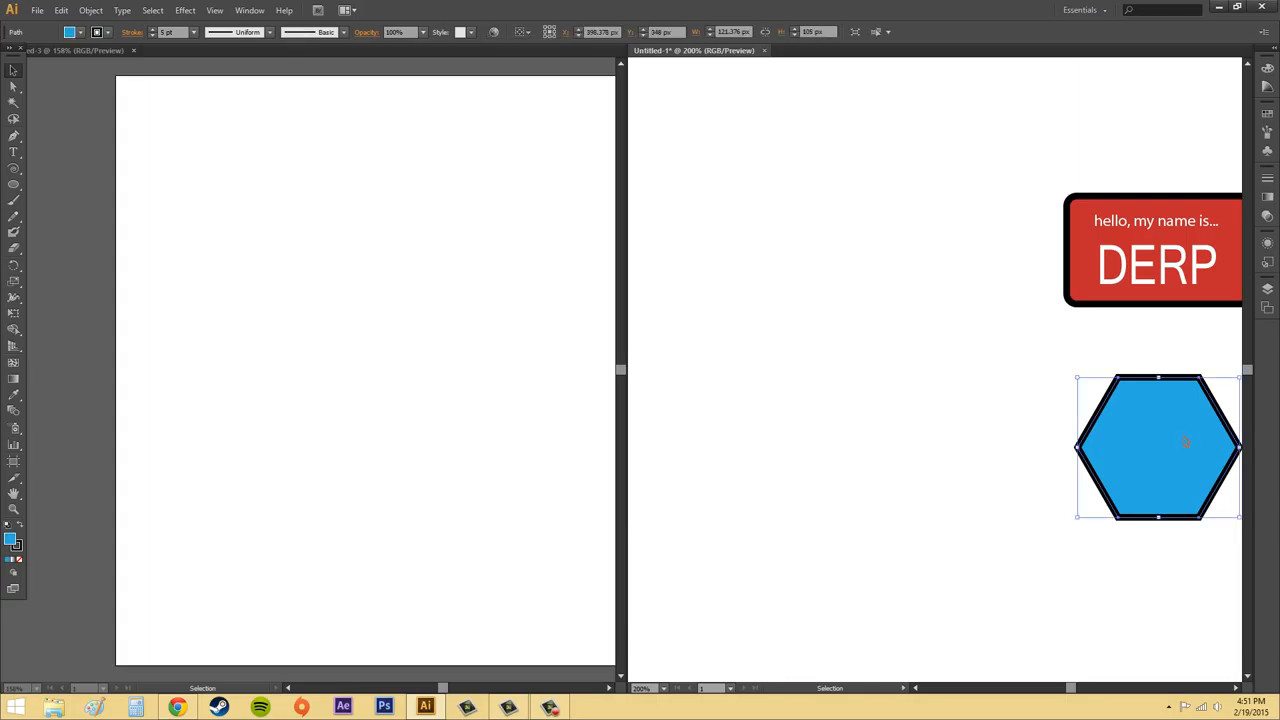
left_click_drag(1182, 440, 595, 428)
left_click_drag(351, 434, 351, 436)
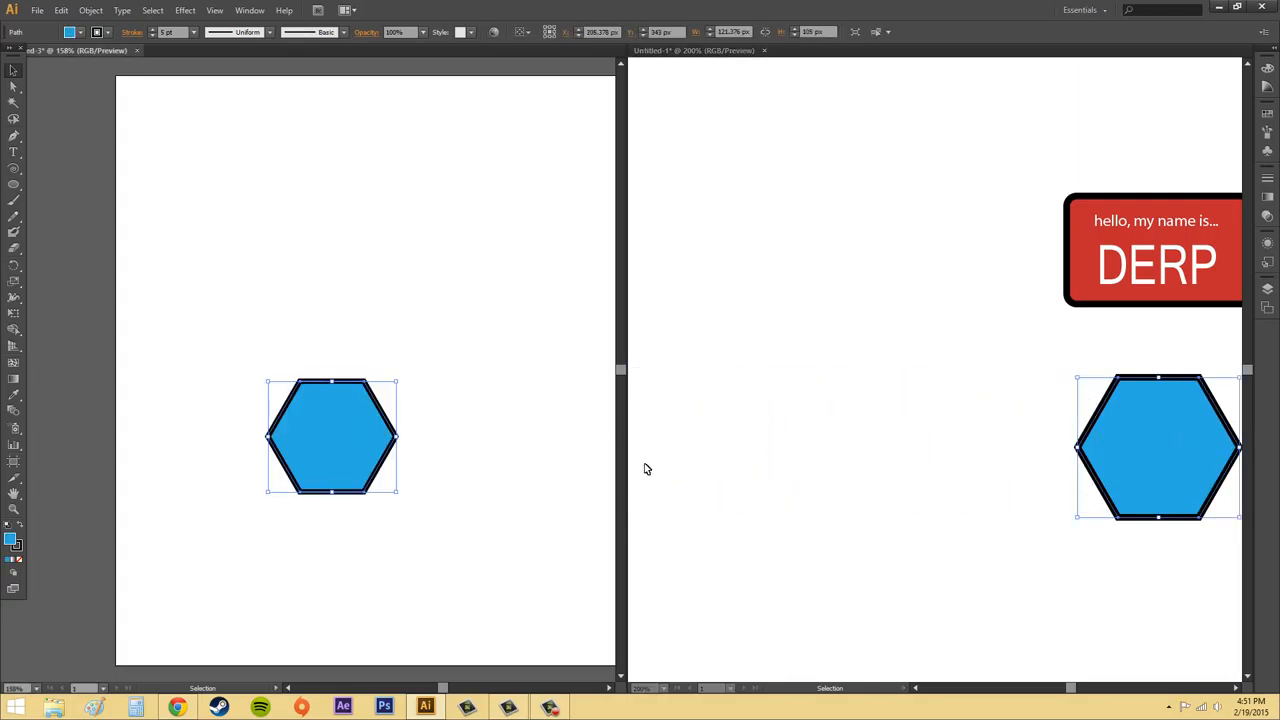
Close the new document without saving and clear the hexagon selection in the original document.
left_click(136, 50)
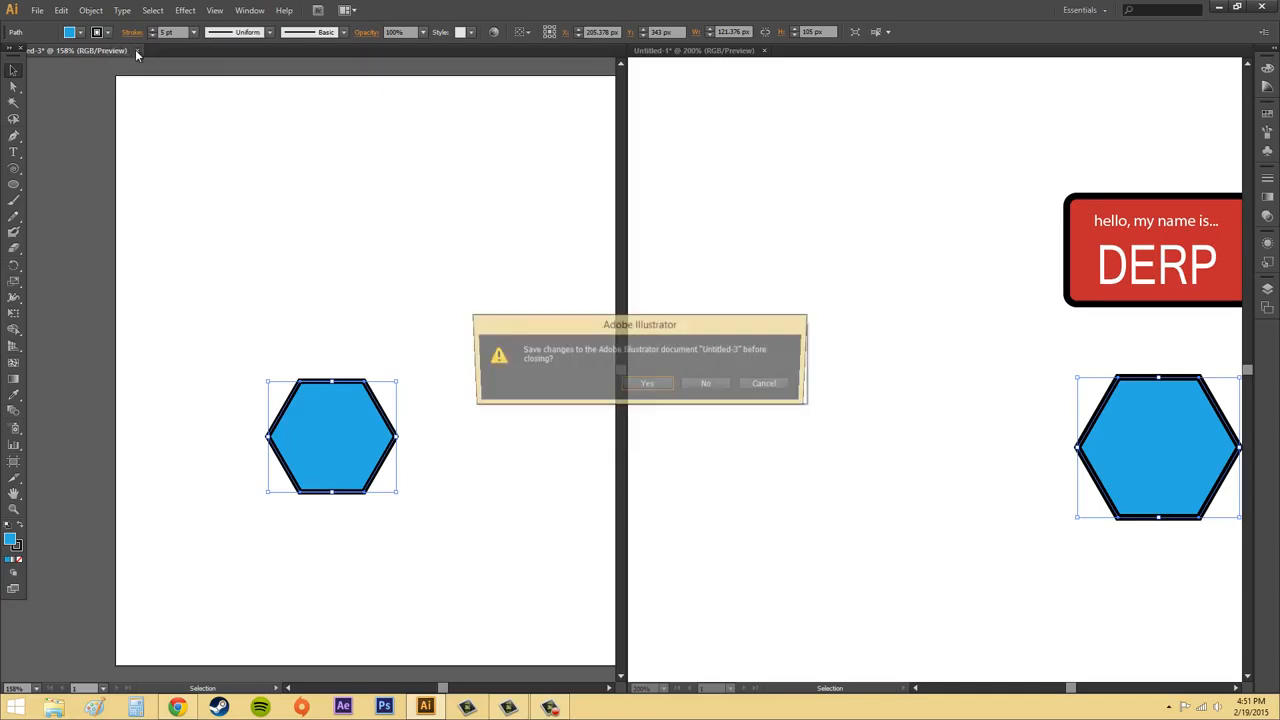
left_click(706, 385)
left_click(929, 372)
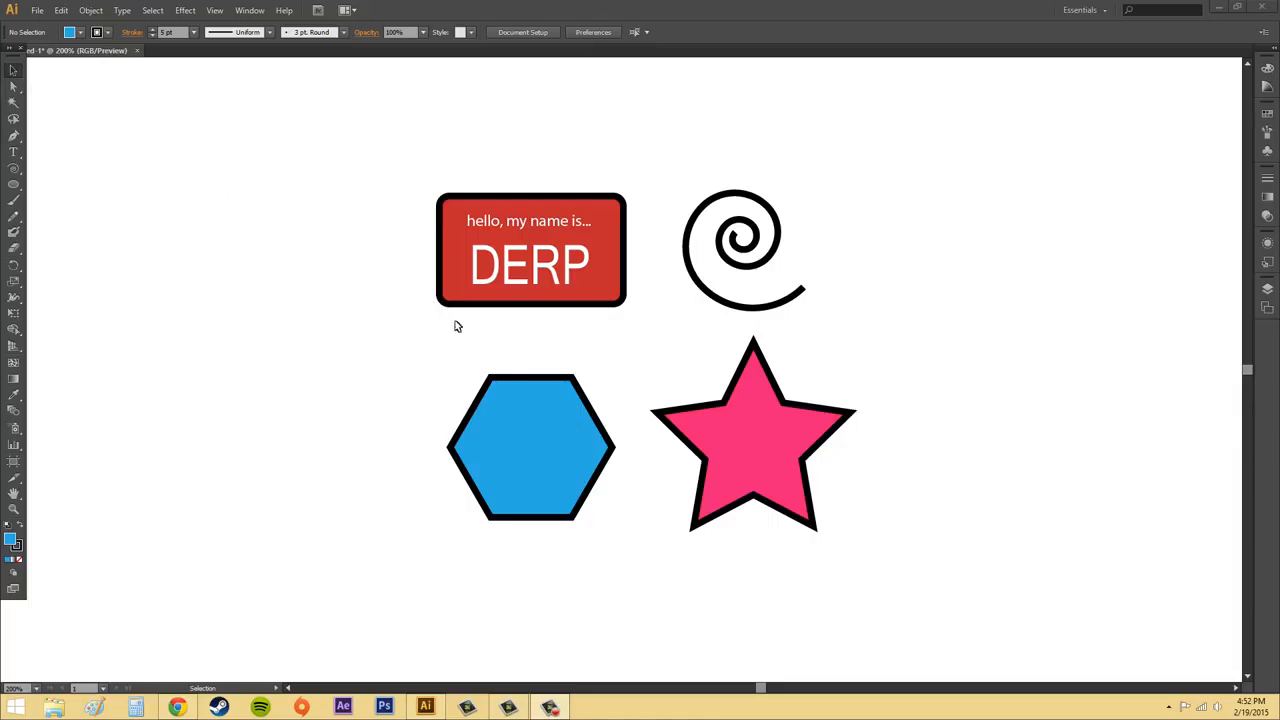
Start an Offset Path on the pink star with a 30 px offset and Miter joins.
left_click(772, 450)
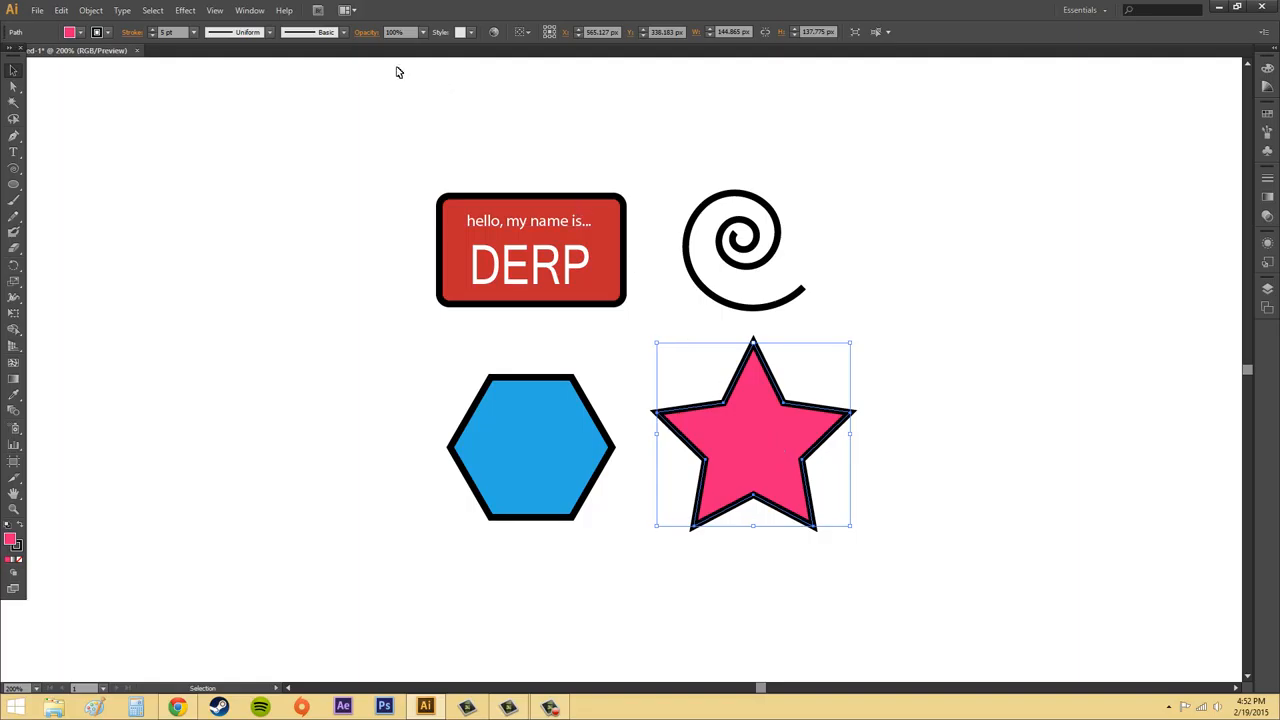
left_click(95, 12)
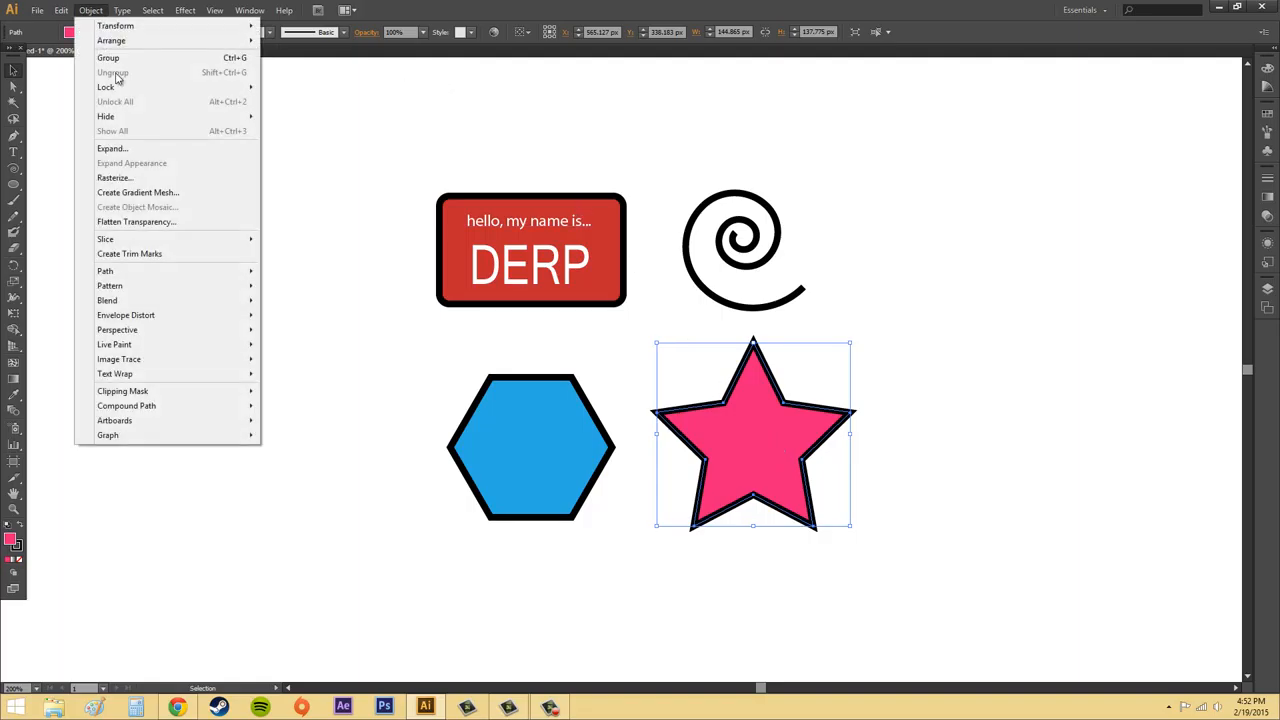
mouse_move(194, 272)
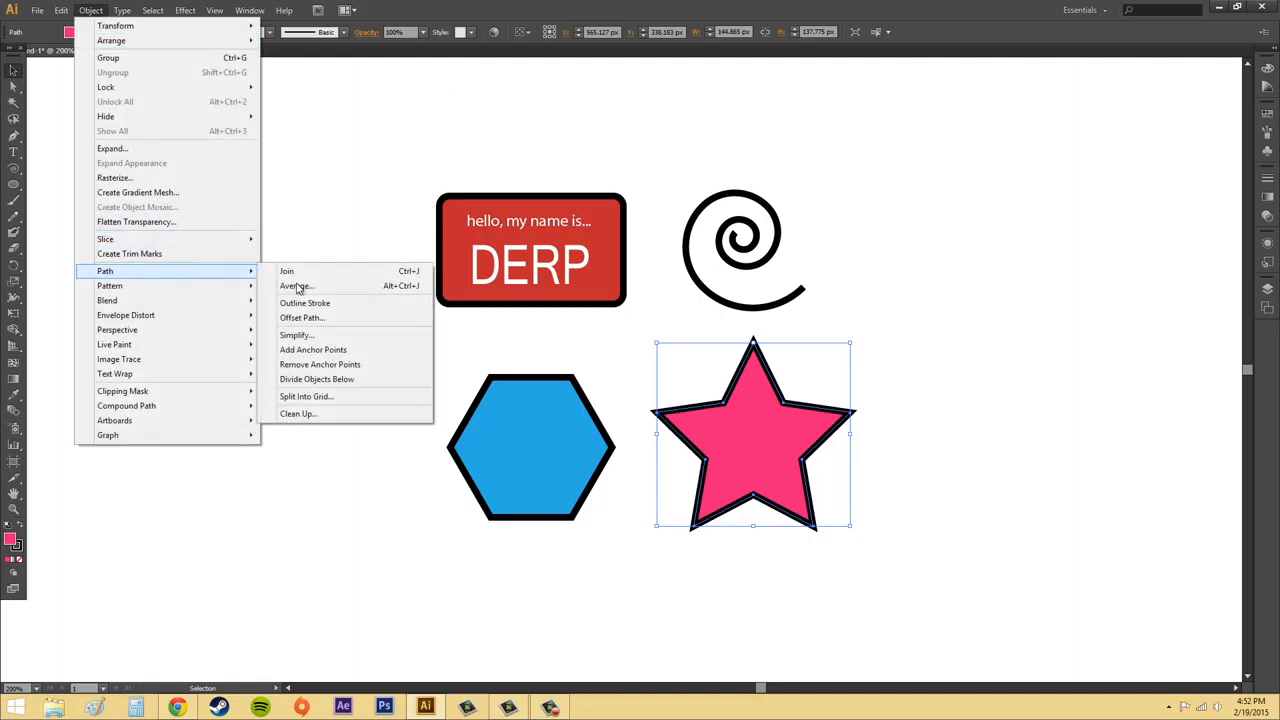
left_click(370, 320)
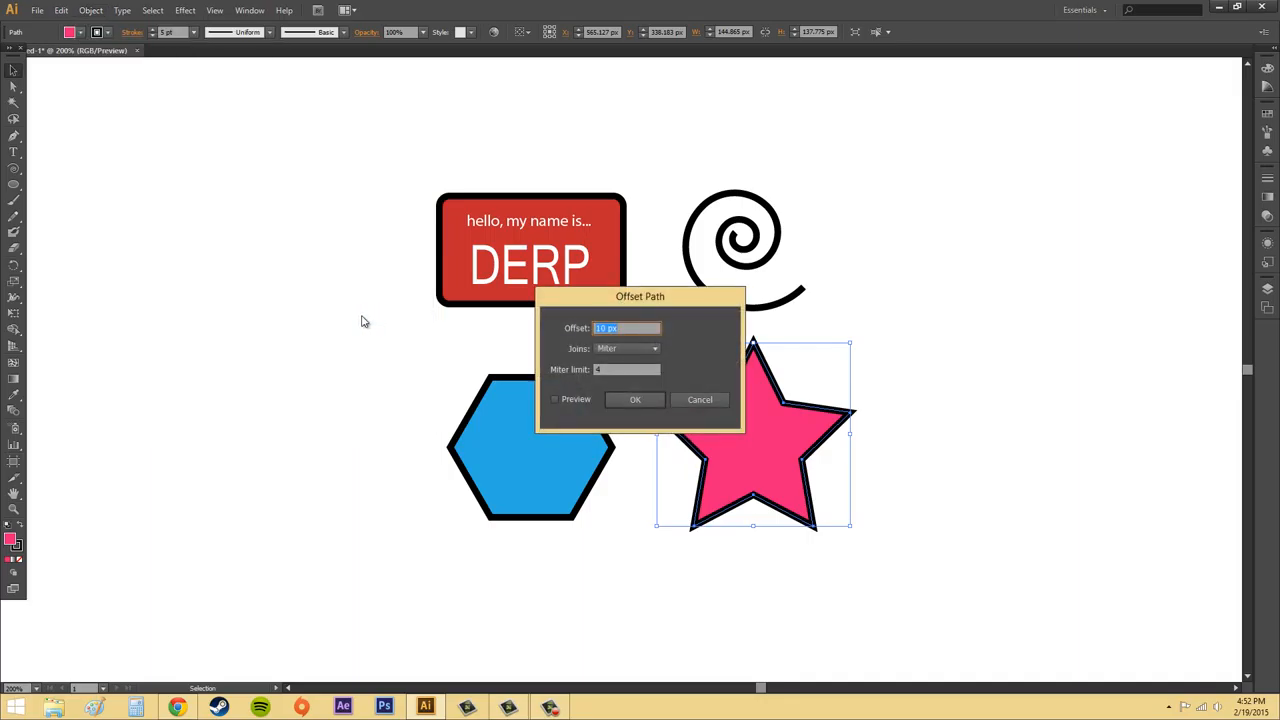
left_click_drag(653, 299, 300, 362)
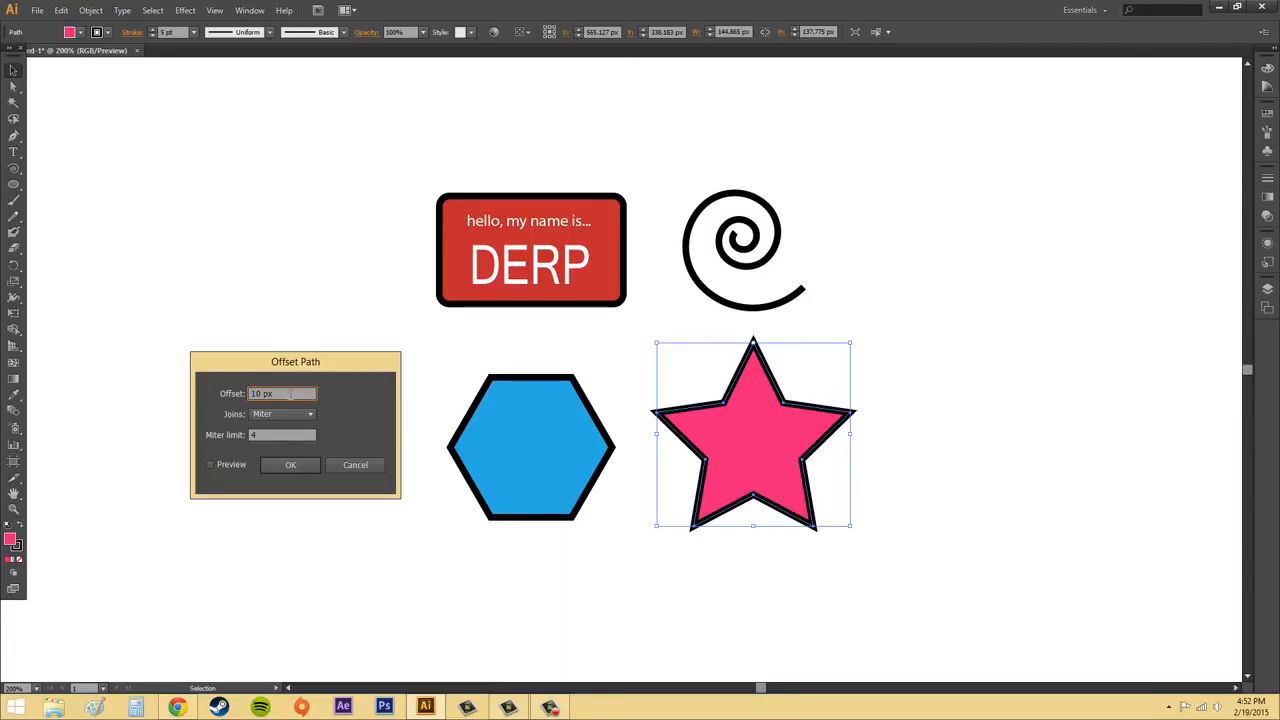
type("30")
left_click(265, 414)
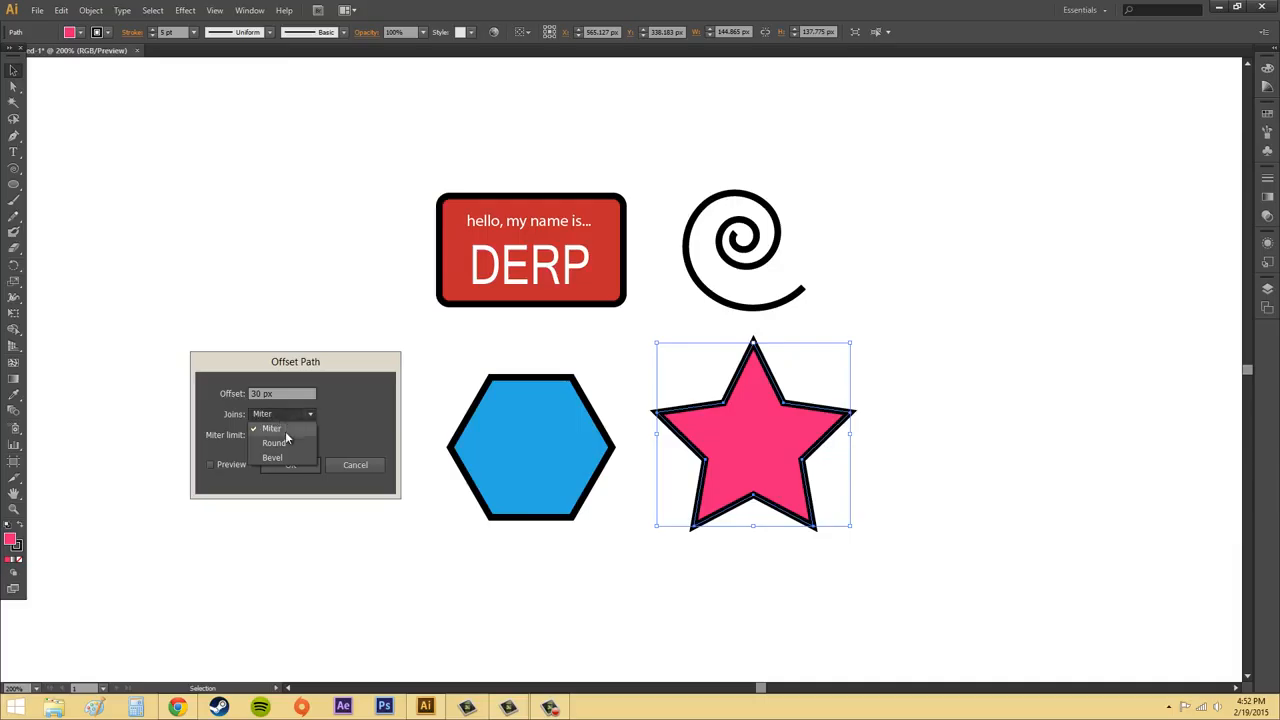
left_click(276, 428)
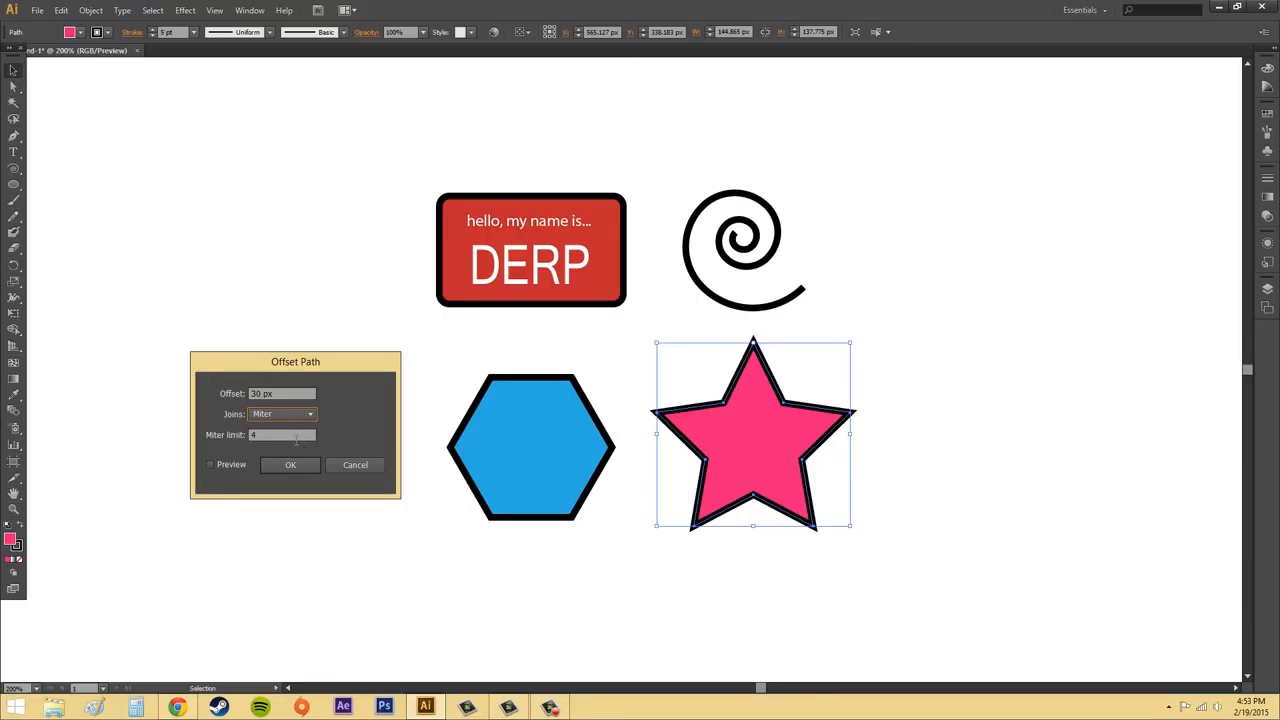
Set the miter limit to 100 and compare the star with and without the offset preview.
left_click(286, 433)
type("100")
left_click(209, 462)
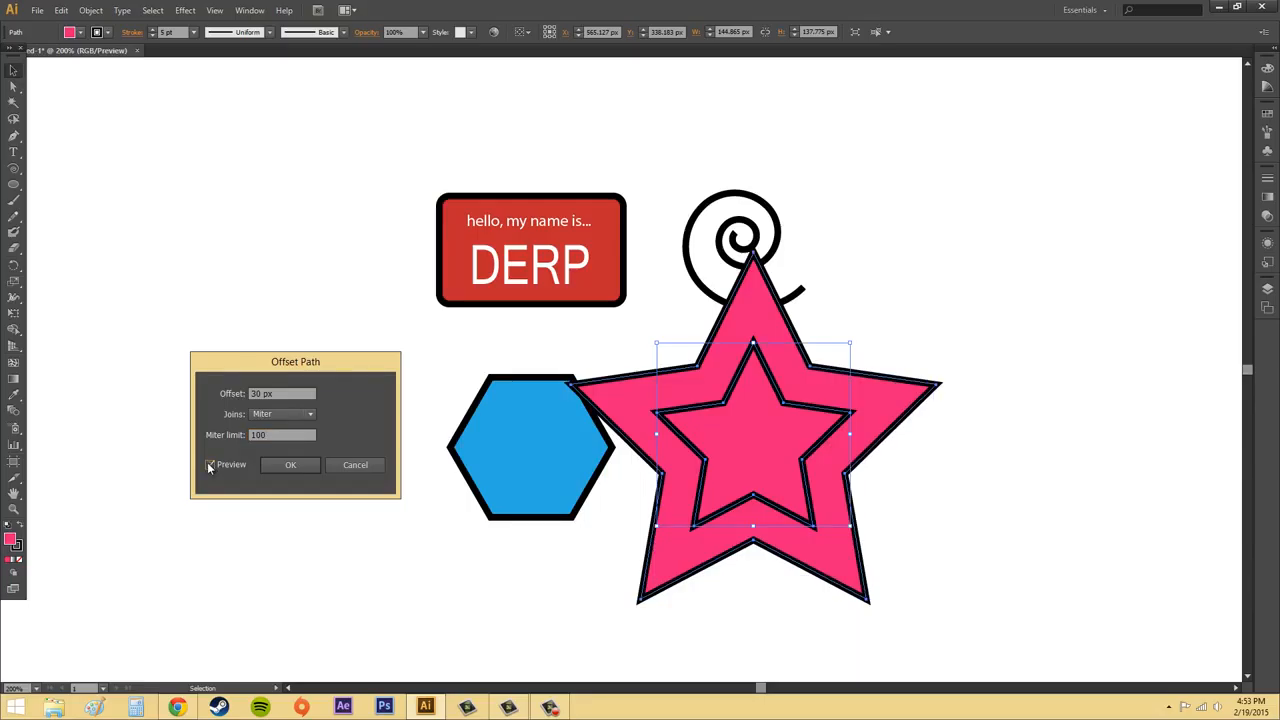
left_click(209, 464)
left_click(209, 464)
left_click(208, 464)
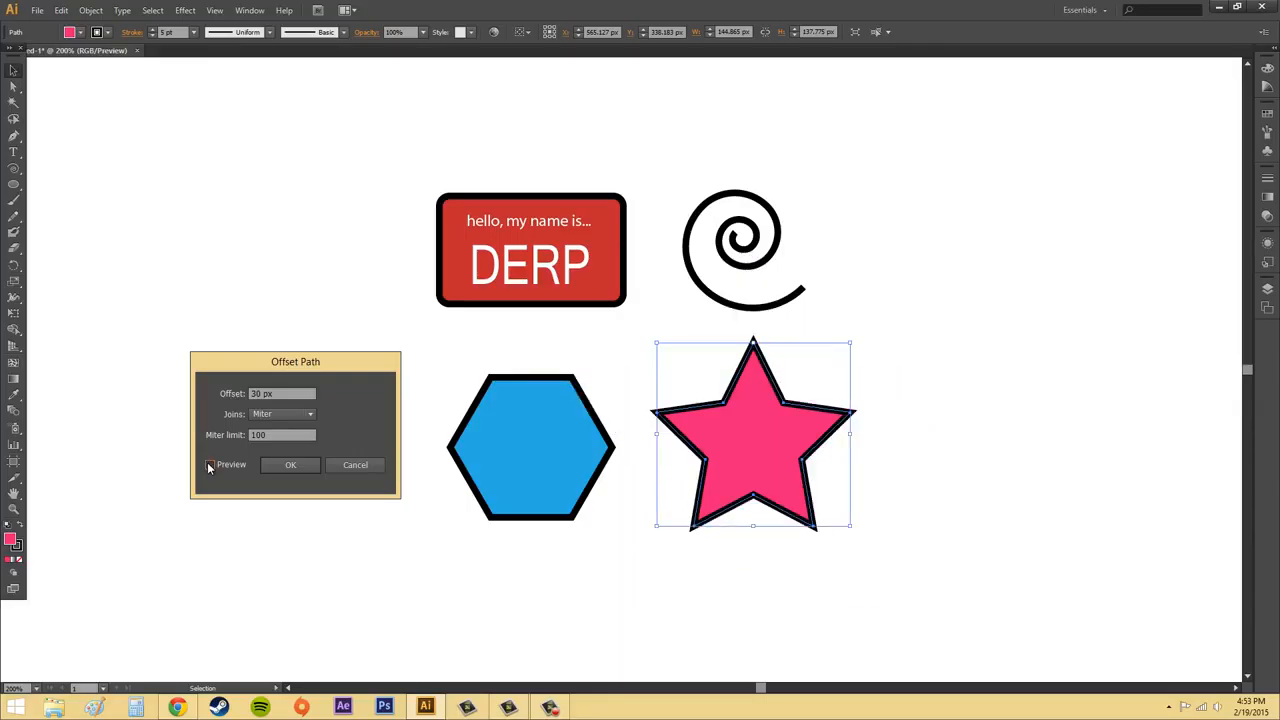
left_click(208, 464)
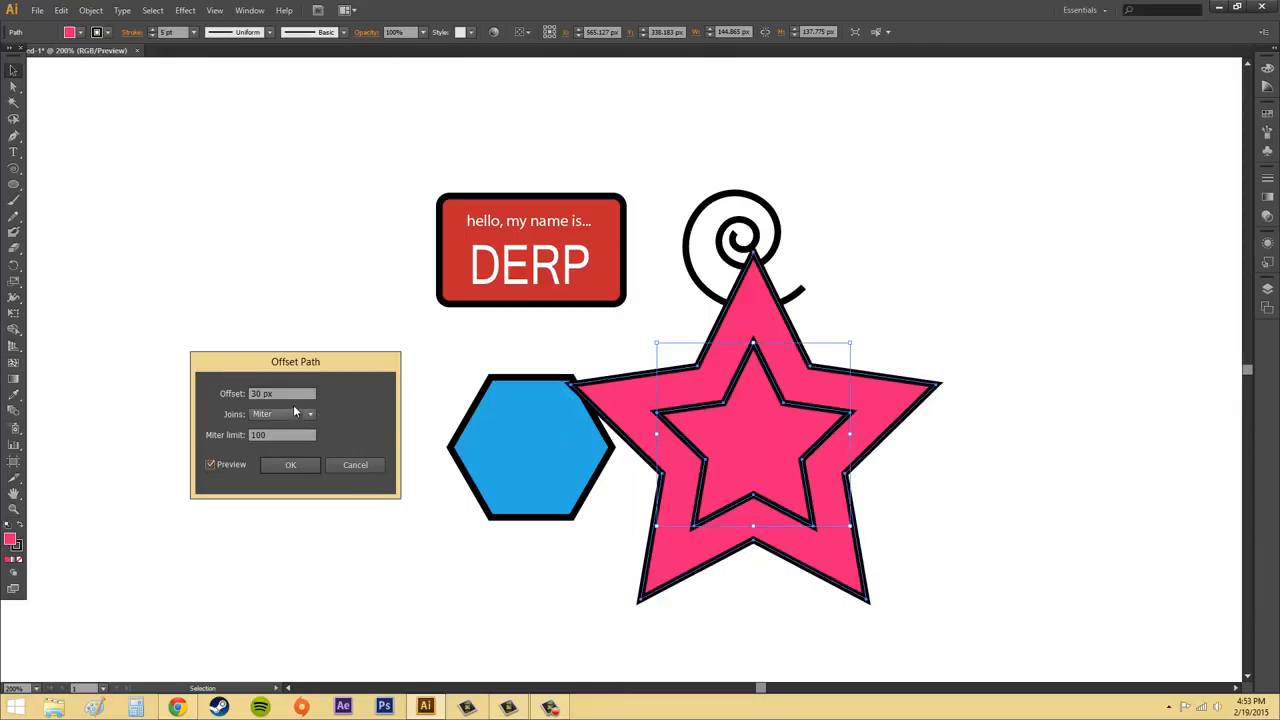
Preview star offsets of 0 and 10 px, and set the offset to -10 px.
left_click(298, 394)
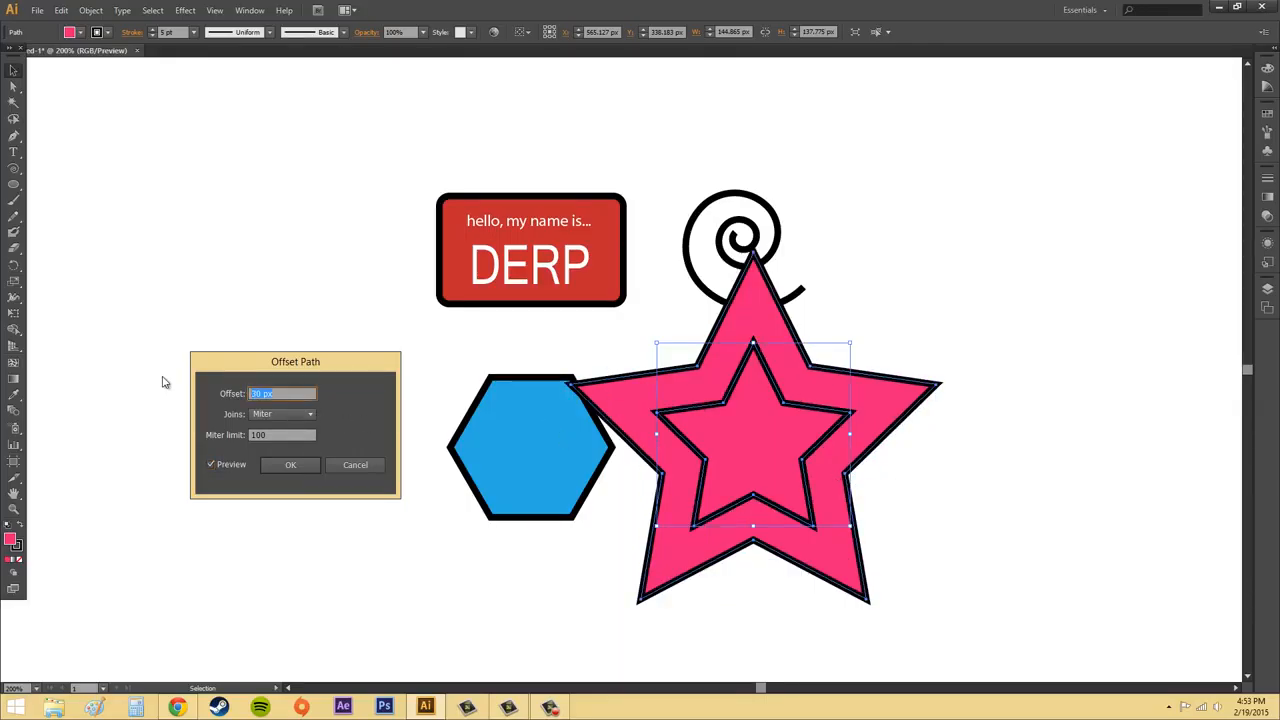
type("0")
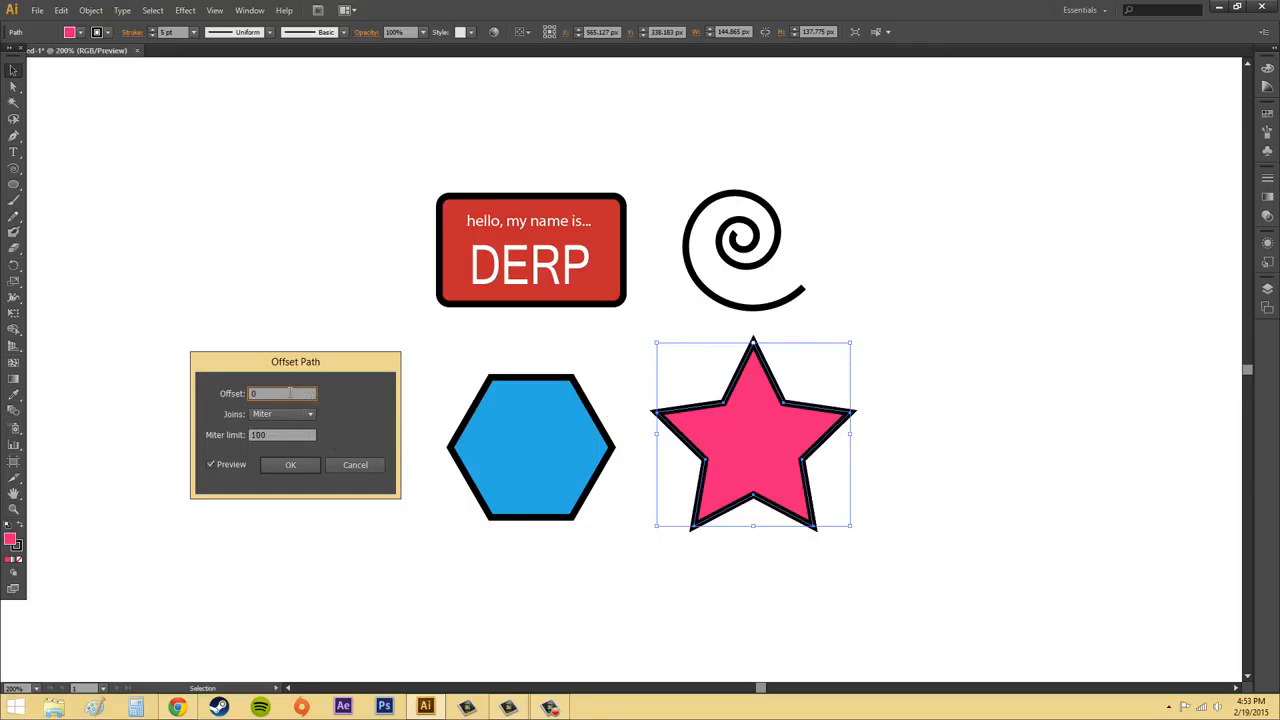
type("10")
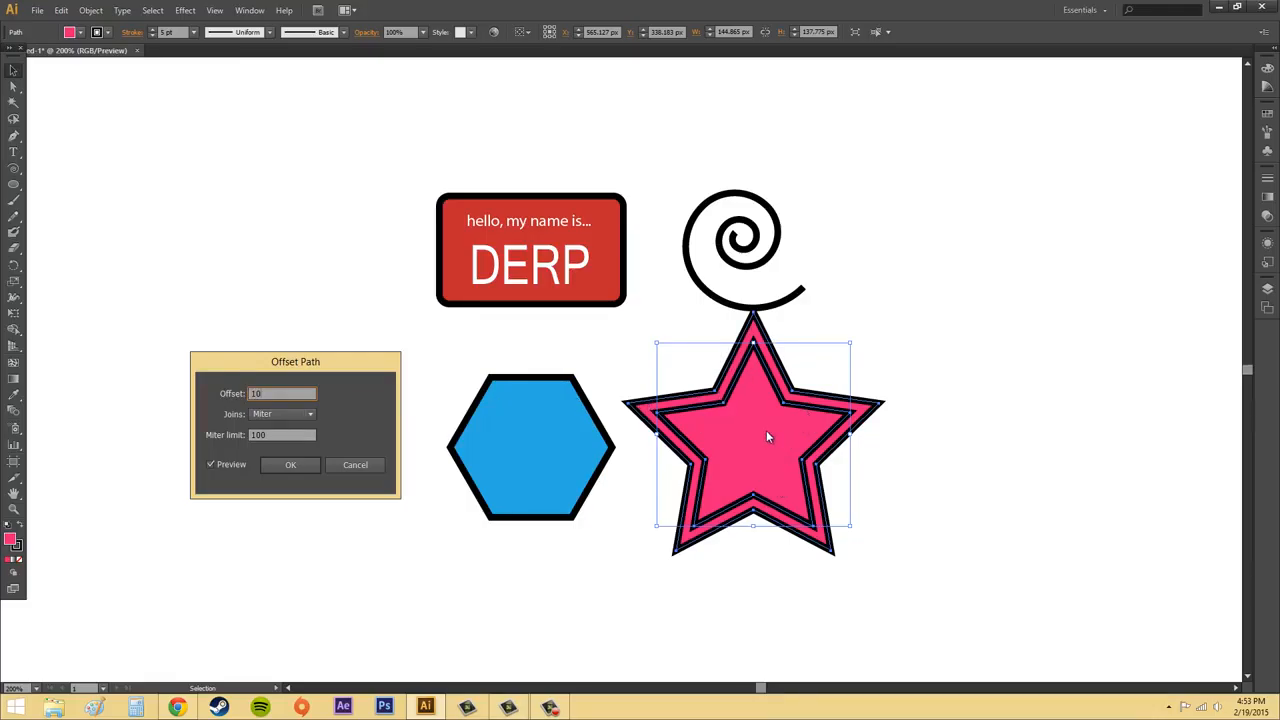
double_click(254, 394)
type("-10")
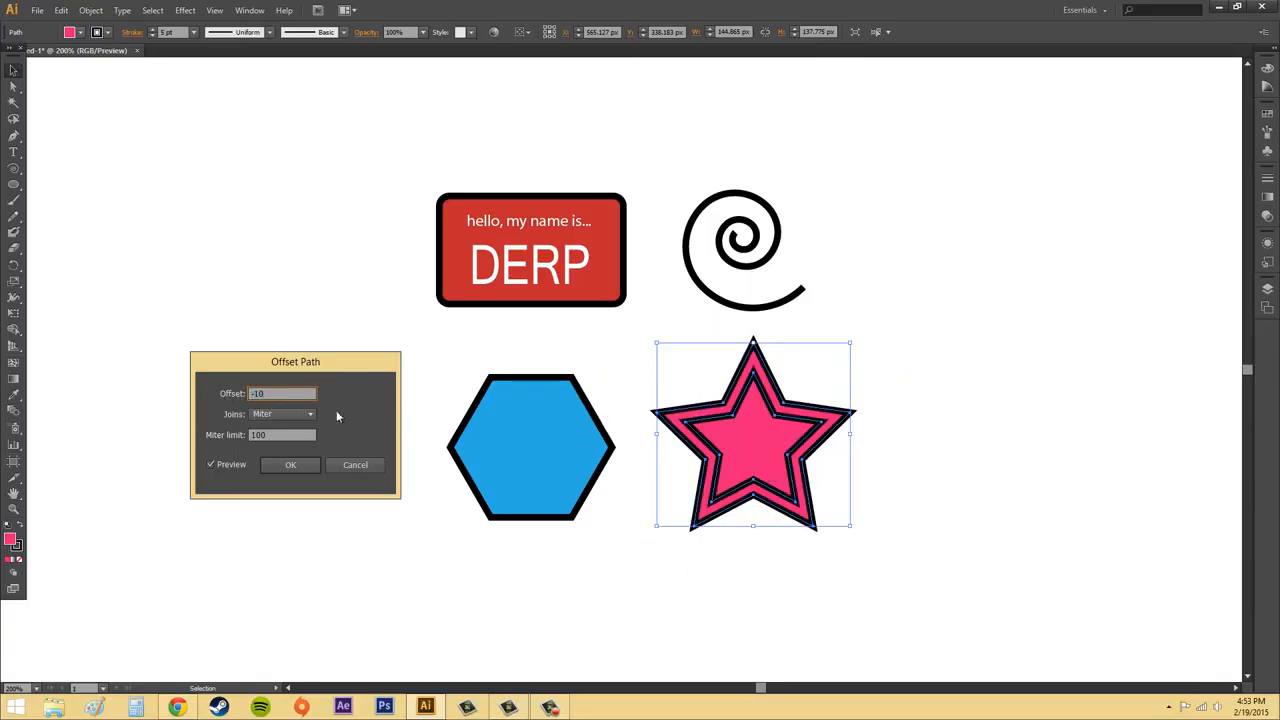
Compare Round and Bevel joins on the inner star offset and return the joins to Miter.
left_click(287, 412)
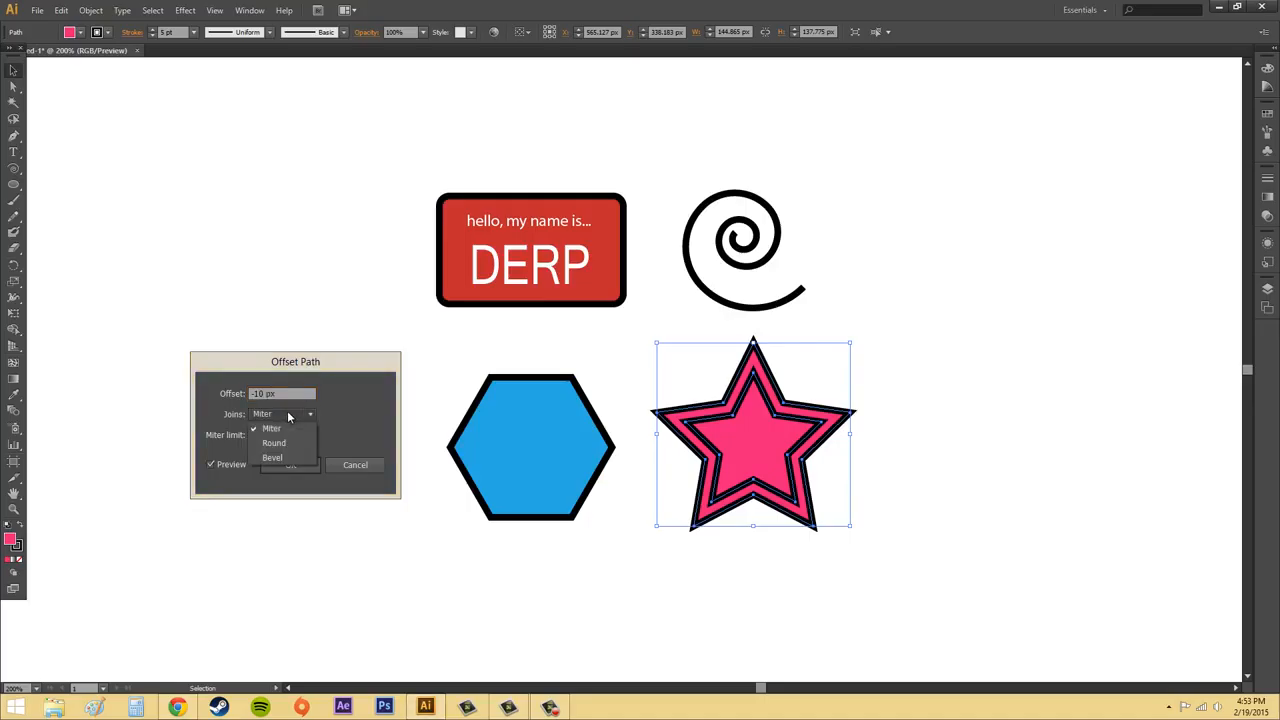
left_click(273, 442)
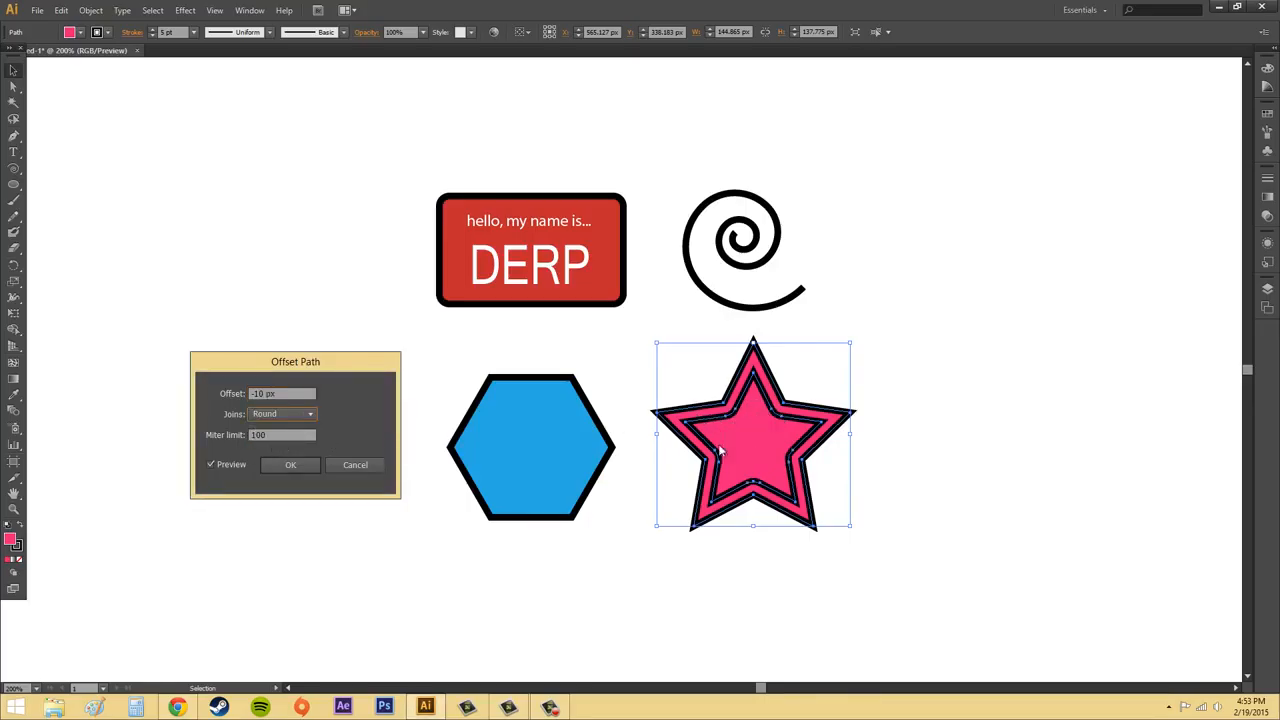
left_click(283, 413)
left_click(272, 441)
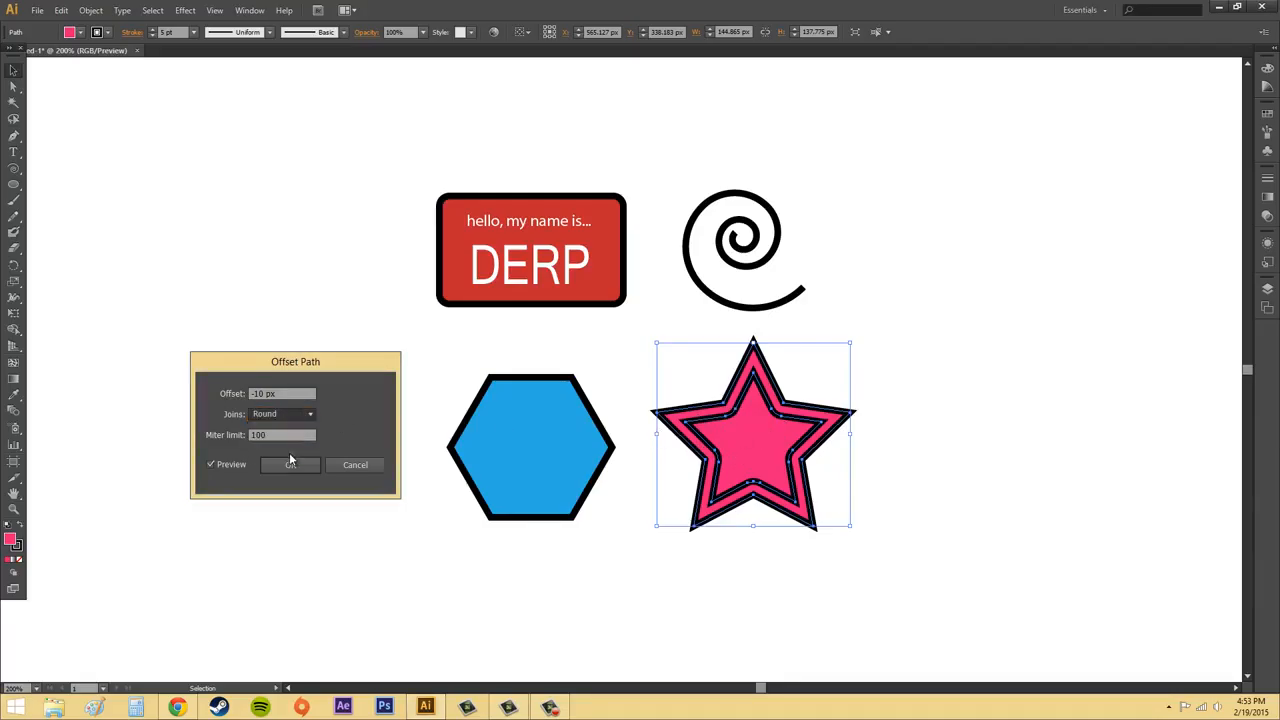
key("Down")
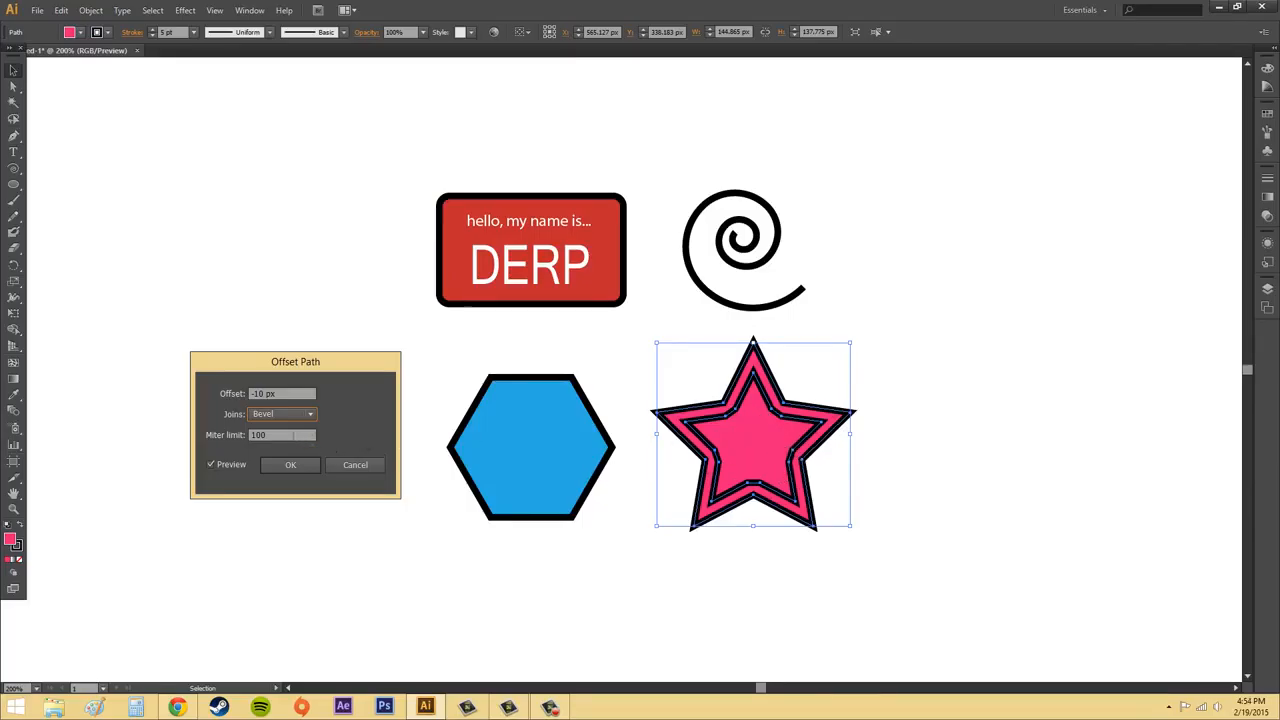
left_click(297, 414)
left_click(300, 421)
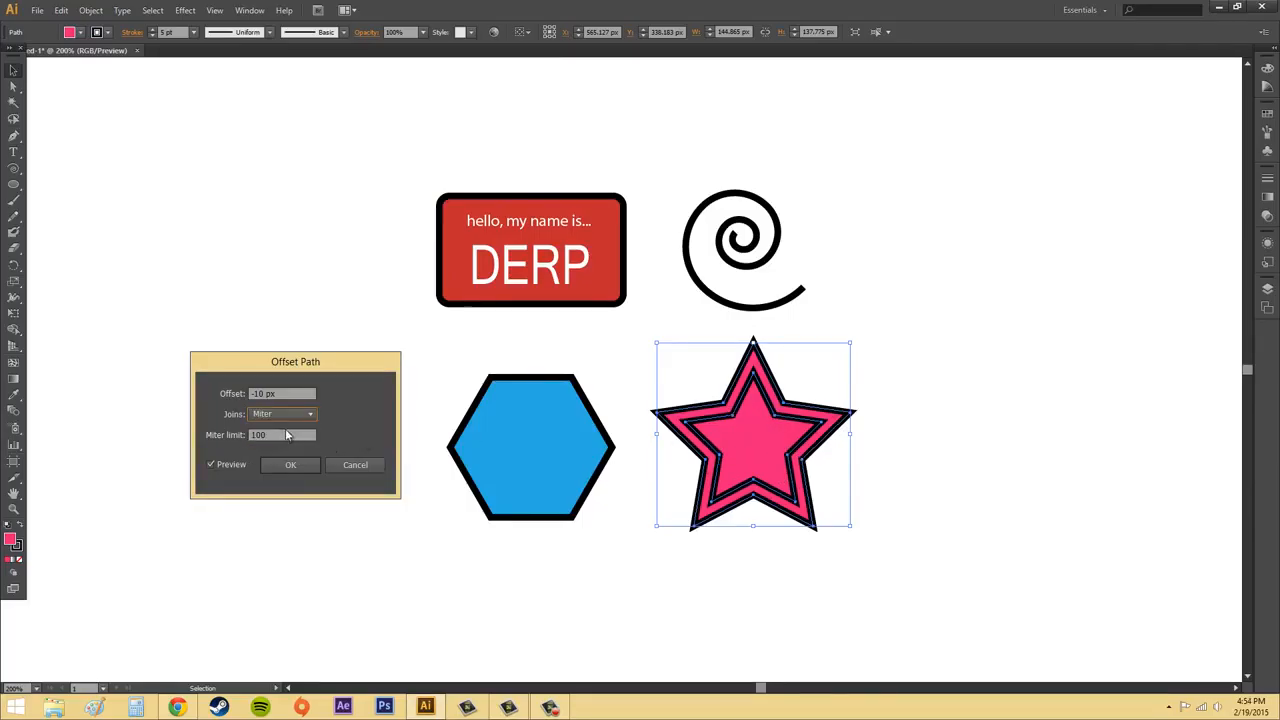
Preview the inner star offset with a miter limit of 0 while keeping Miter joins.
left_click(292, 434)
left_click_drag(292, 435, 228, 432)
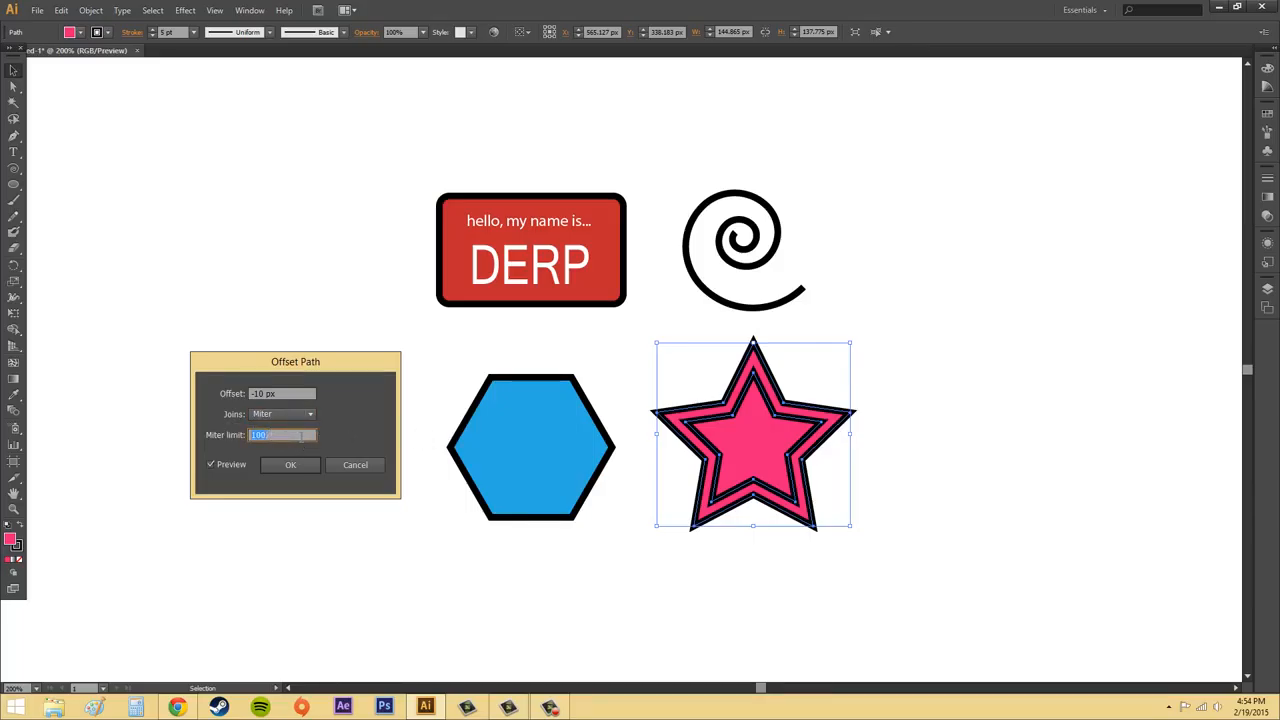
type("0")
left_click(255, 418)
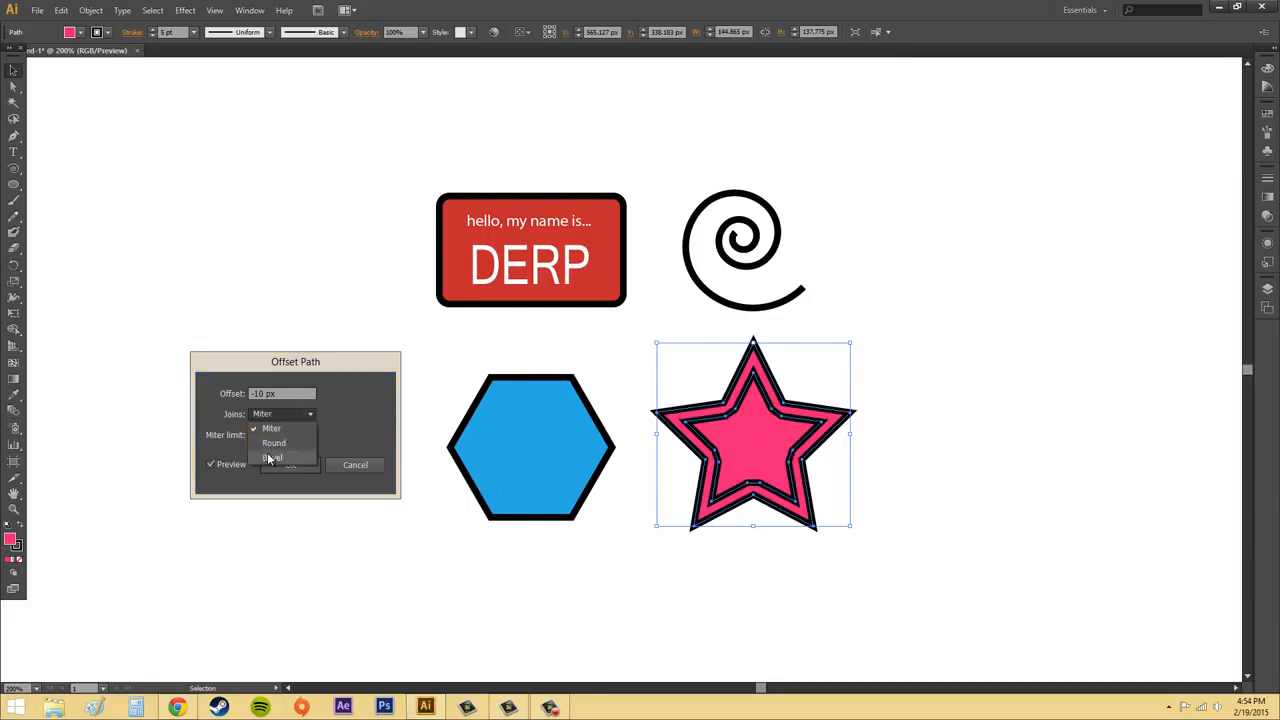
left_click(268, 425)
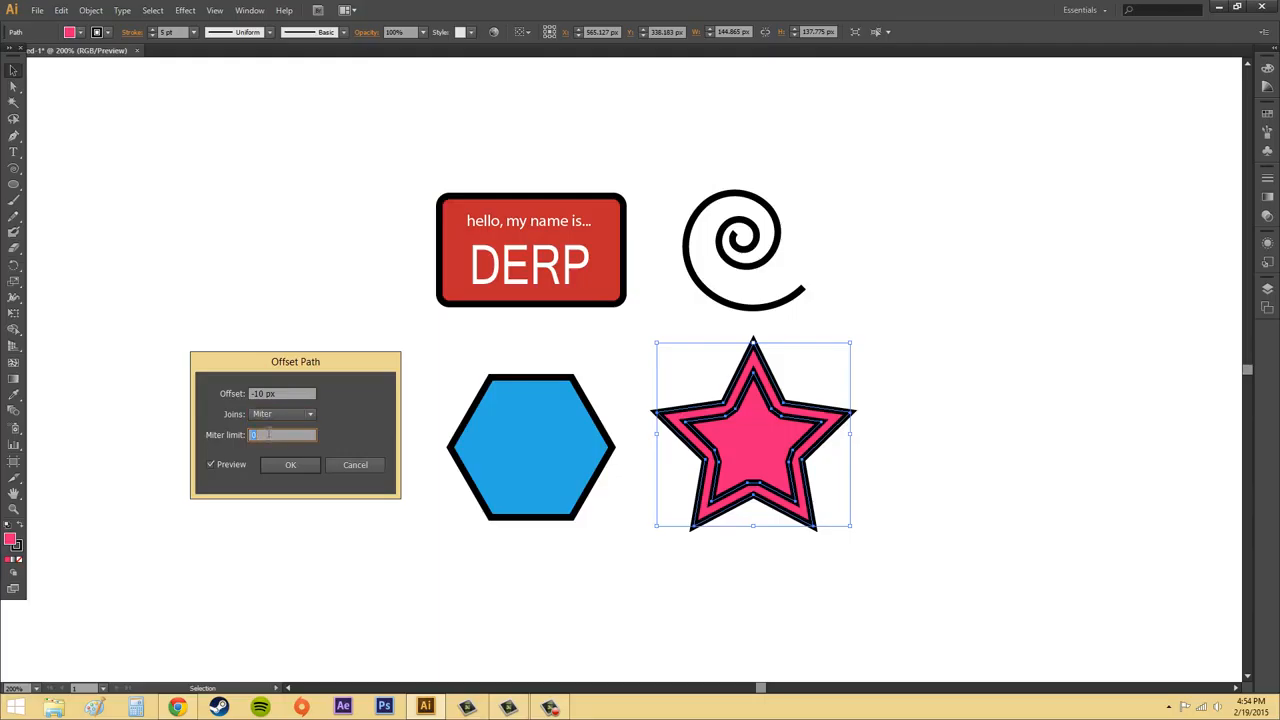
Try miter limits of 50, 100 and 16000, restore 100, and apply the inward star offset.
type("50")
type("100")
left_click_drag(269, 435, 208, 427)
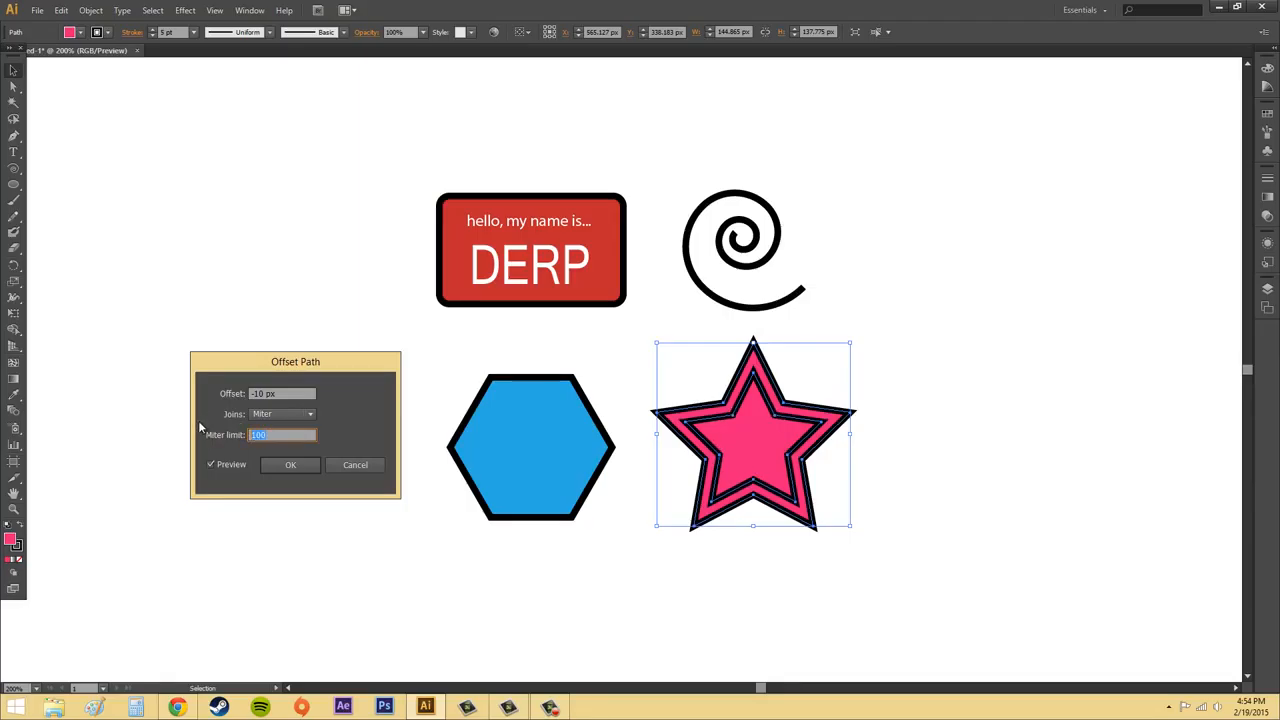
type("16000")
left_click_drag(285, 436, 210, 430)
type("100")
left_click(282, 462)
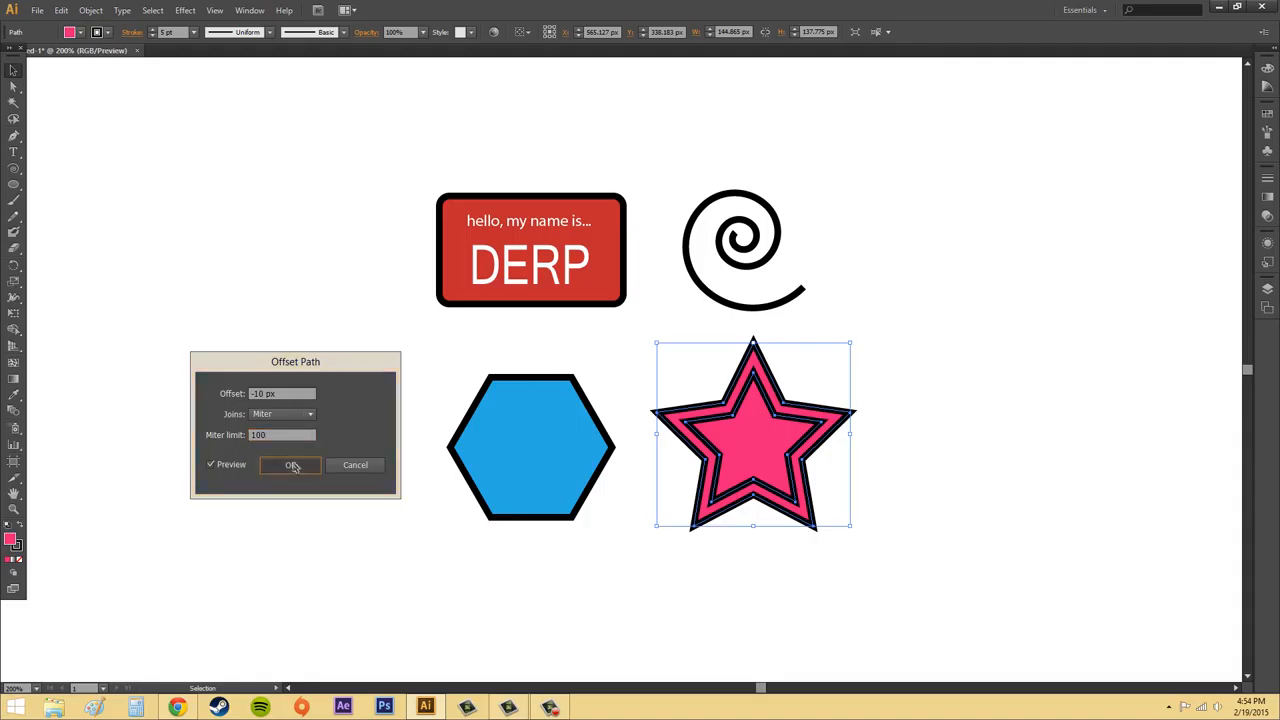
Deselect the inner star and undo the offset path.
left_click(943, 429)
key("ctrl+z")
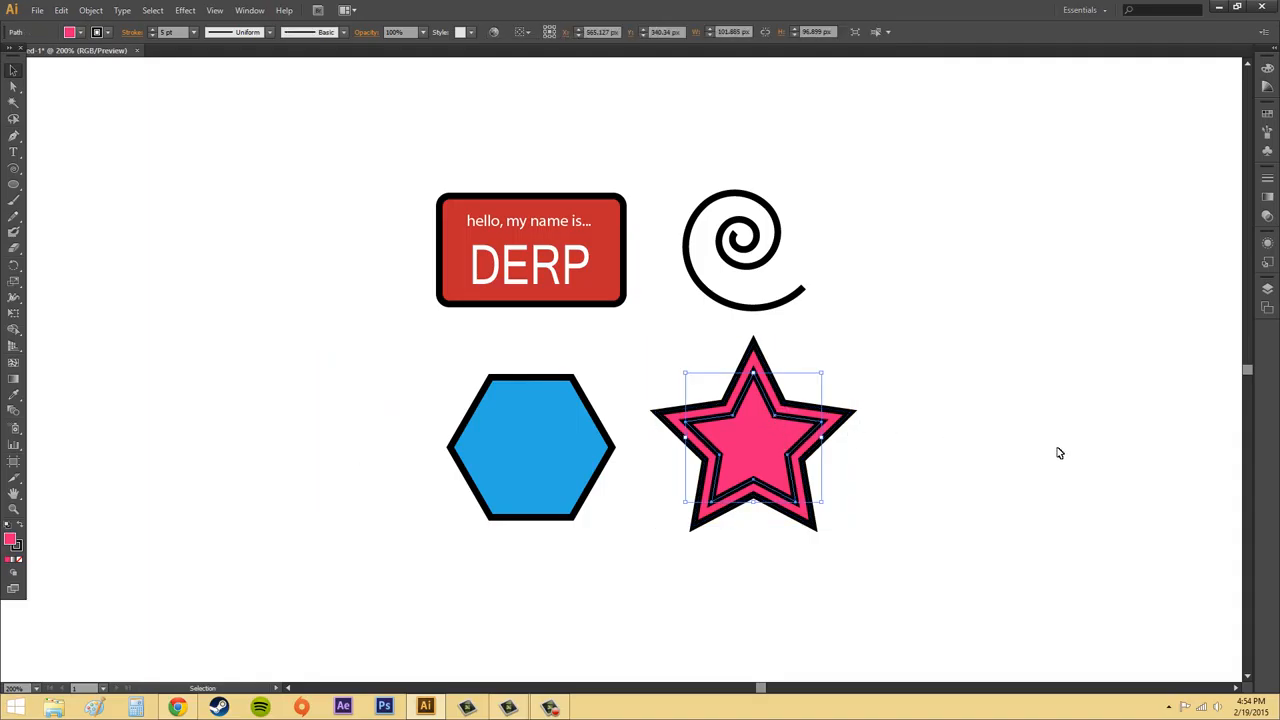
key("ctrl+z")
key("ctrl+z")
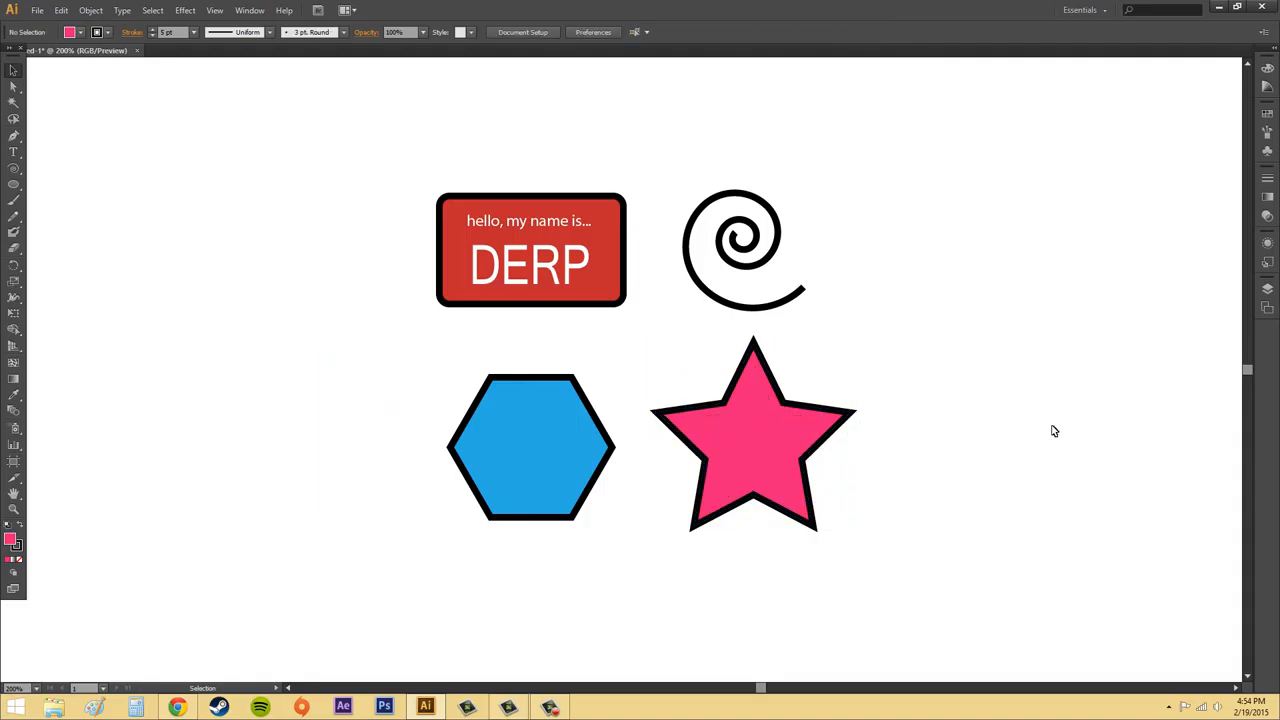